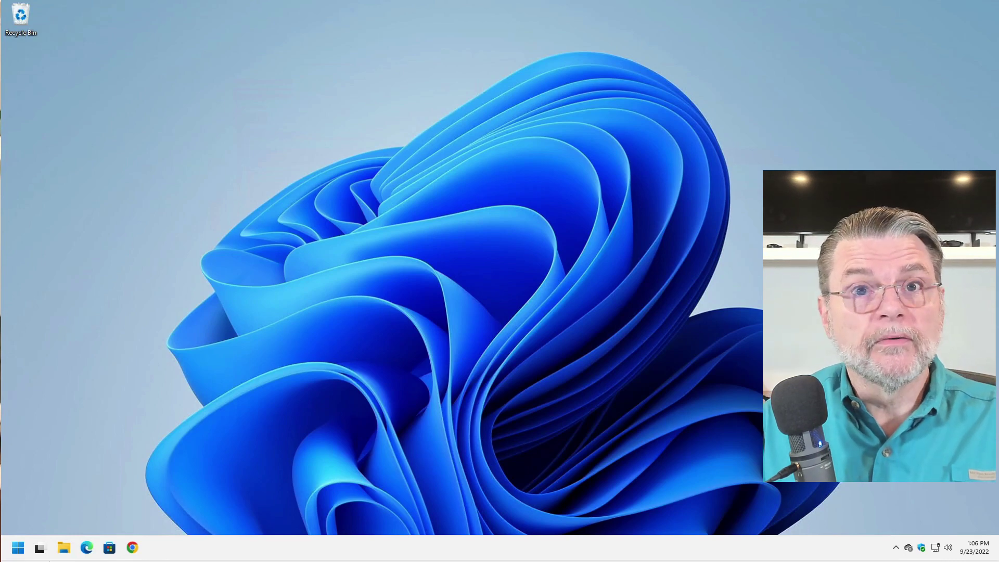
# Step: Start BitLocker encryption on the FauxUSB (D:) drive from File Explorer
pyautogui.click(61, 546)
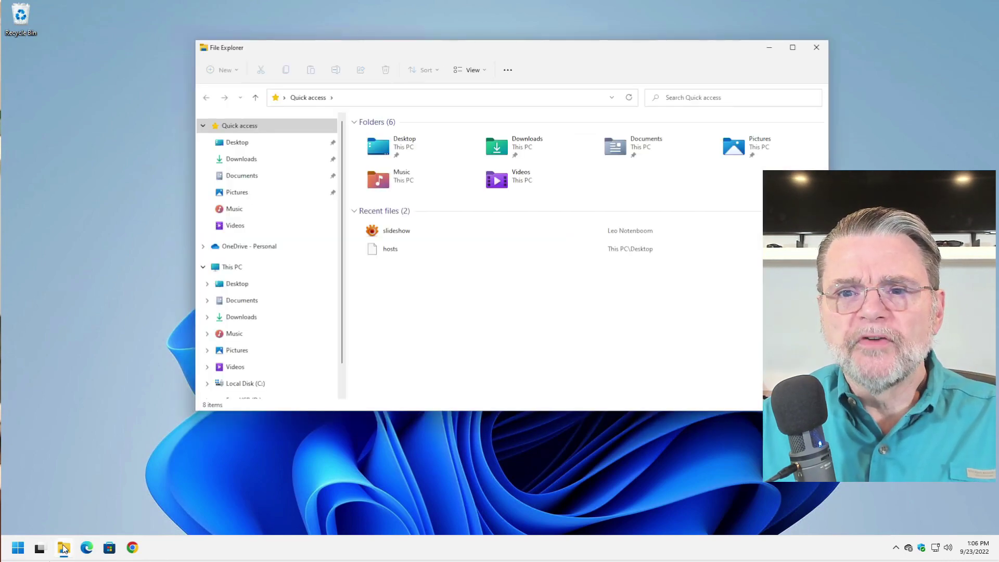
pyautogui.scroll(-1, 344, 379)
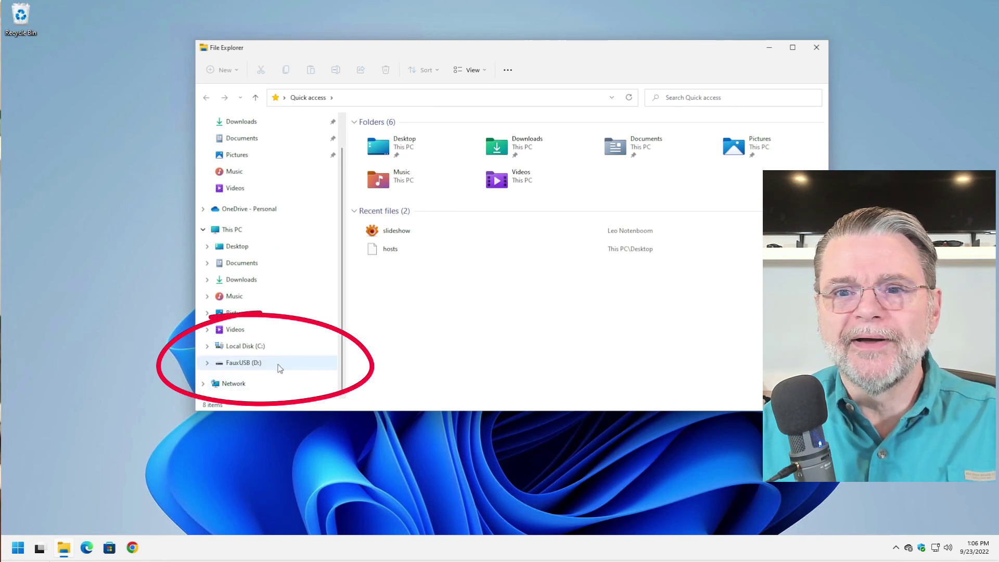
pyautogui.rightClick(244, 367)
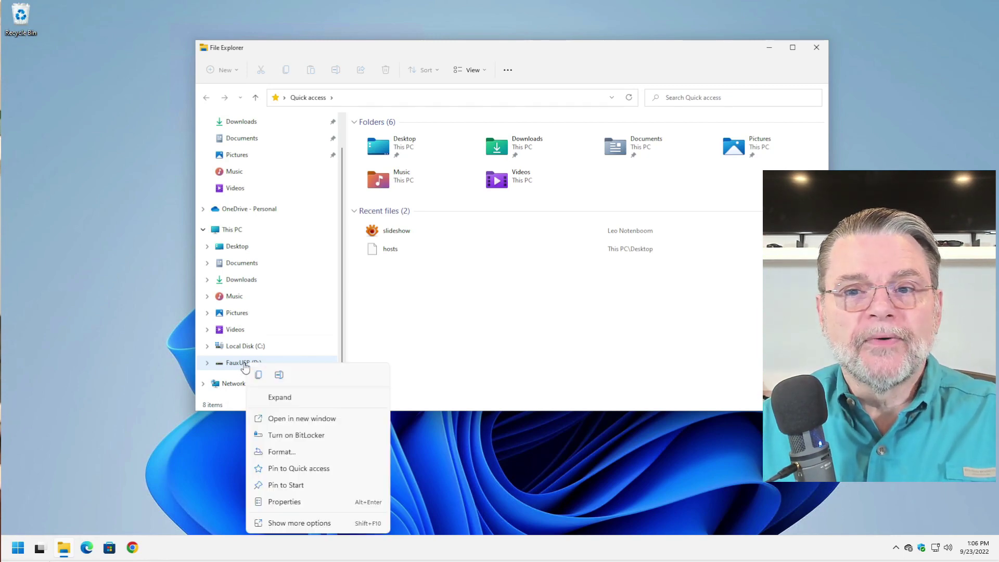
pyautogui.click(329, 440)
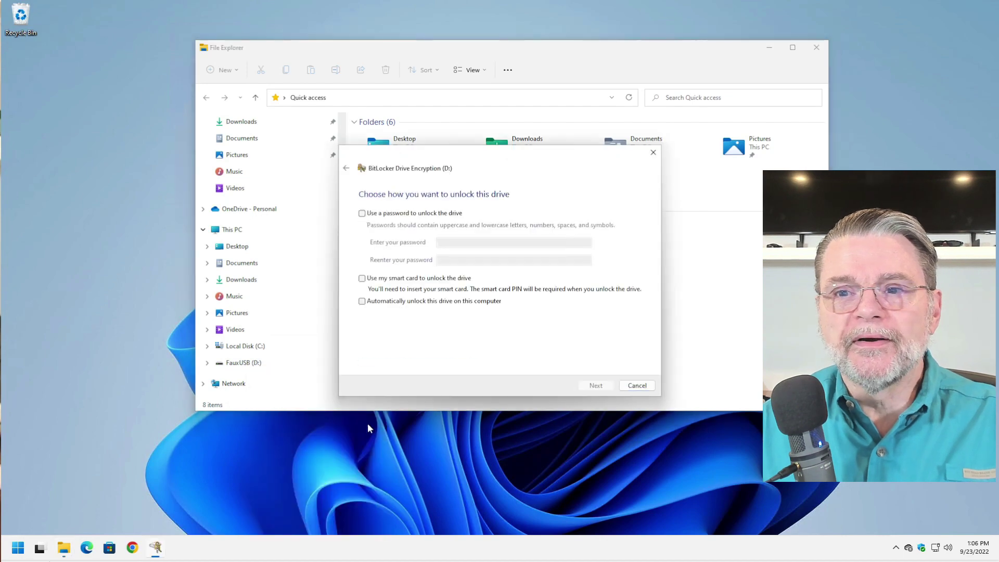
# Step: Choose password unlock and enter the drive password in both fields
pyautogui.click(387, 215)
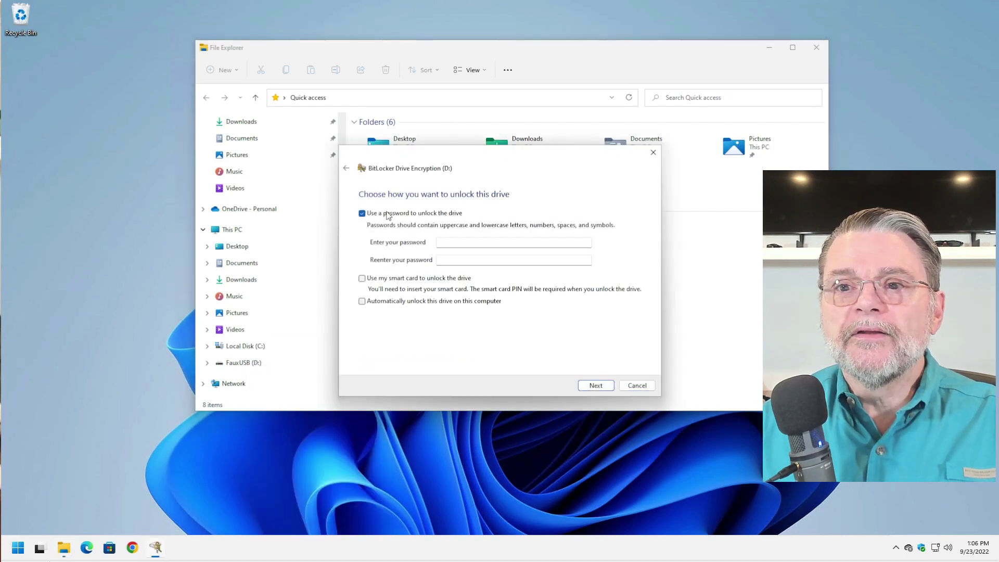
pyautogui.click(471, 242)
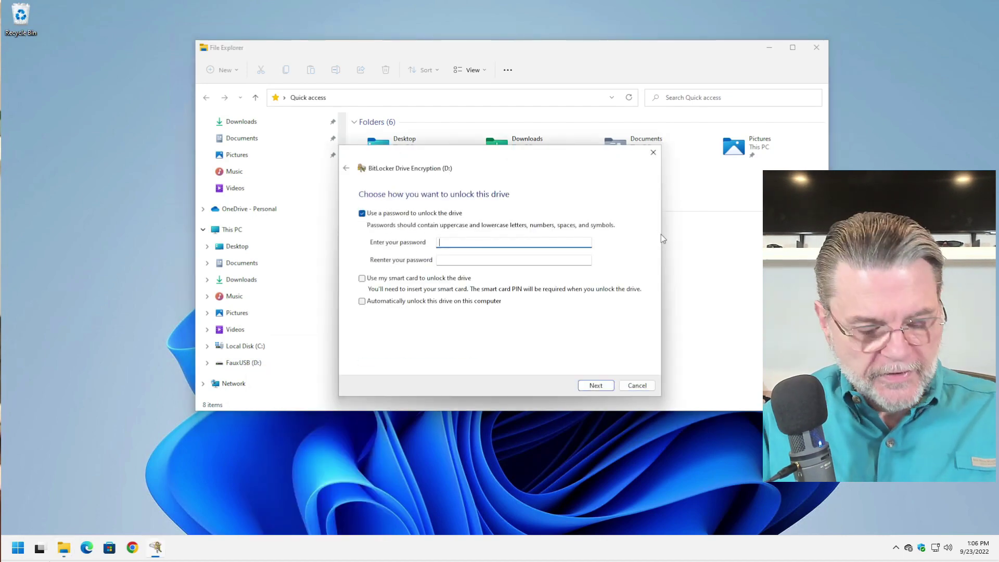
pyautogui.write('Password')
pyautogui.press('Tab')
pyautogui.write('Password')
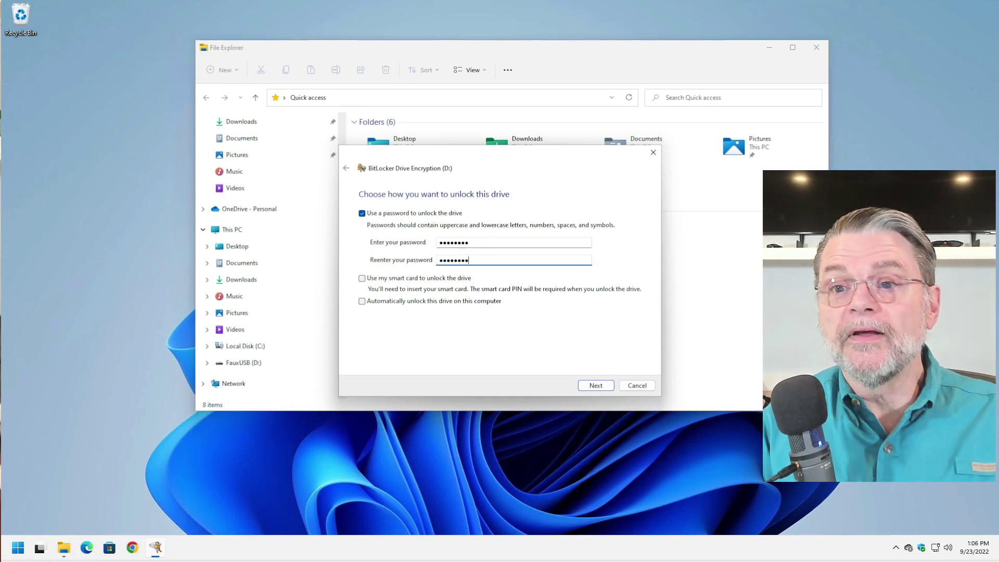
# Step: Continue past the password and back up the D: recovery key to the Microsoft account
pyautogui.click(597, 385)
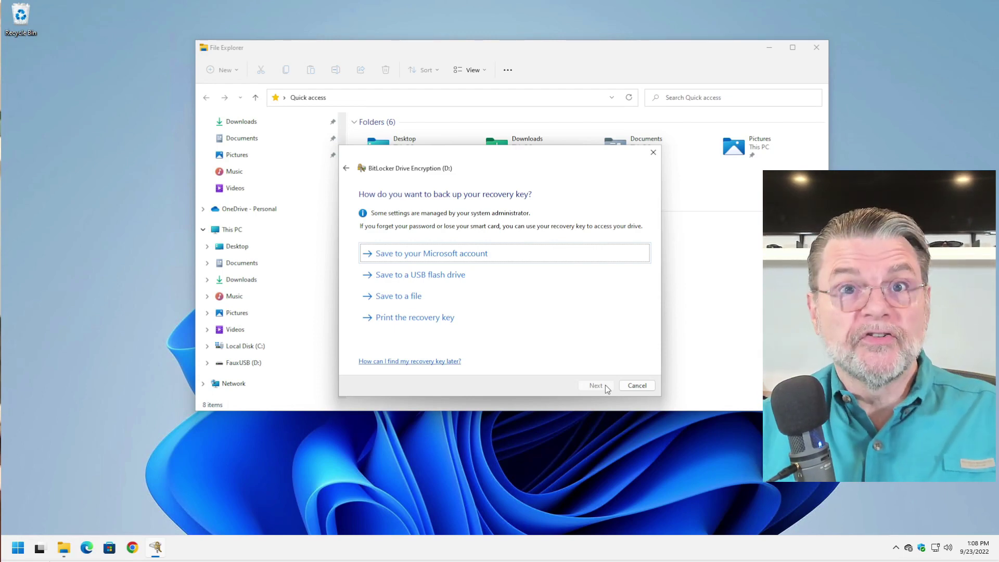
pyautogui.click(399, 255)
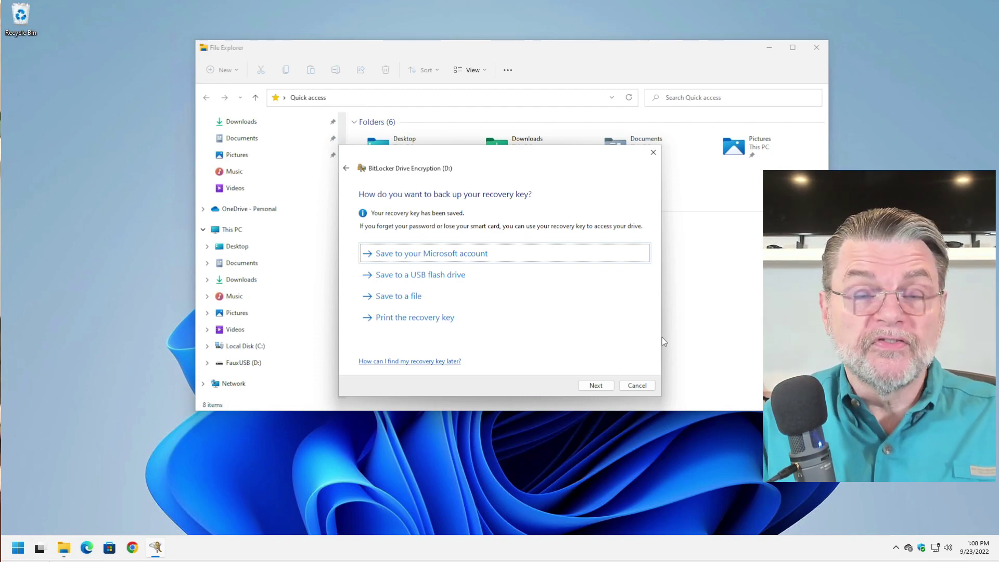
# Step: Encrypt D: using used disk space only with the new encryption mode
pyautogui.click(595, 385)
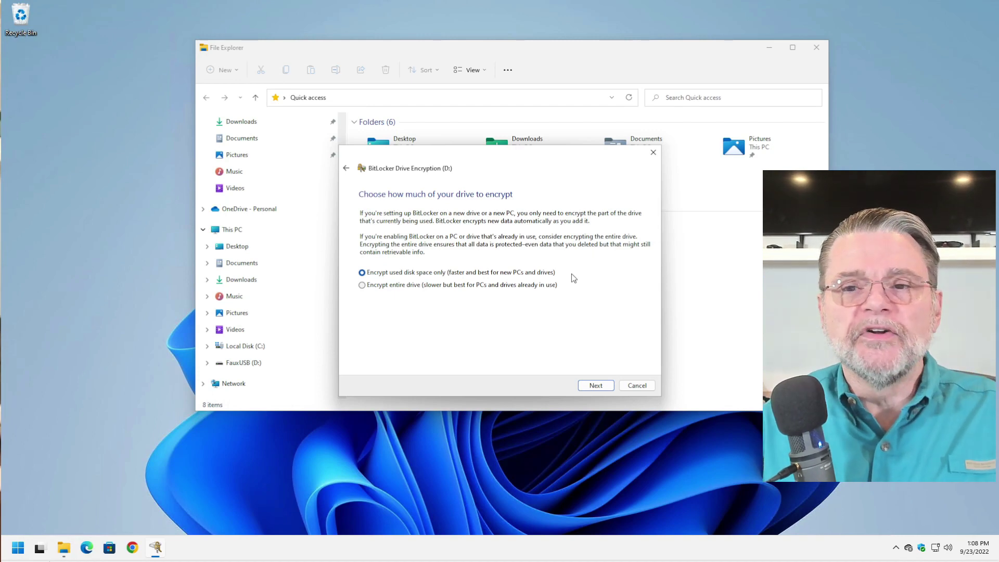
pyautogui.click(400, 290)
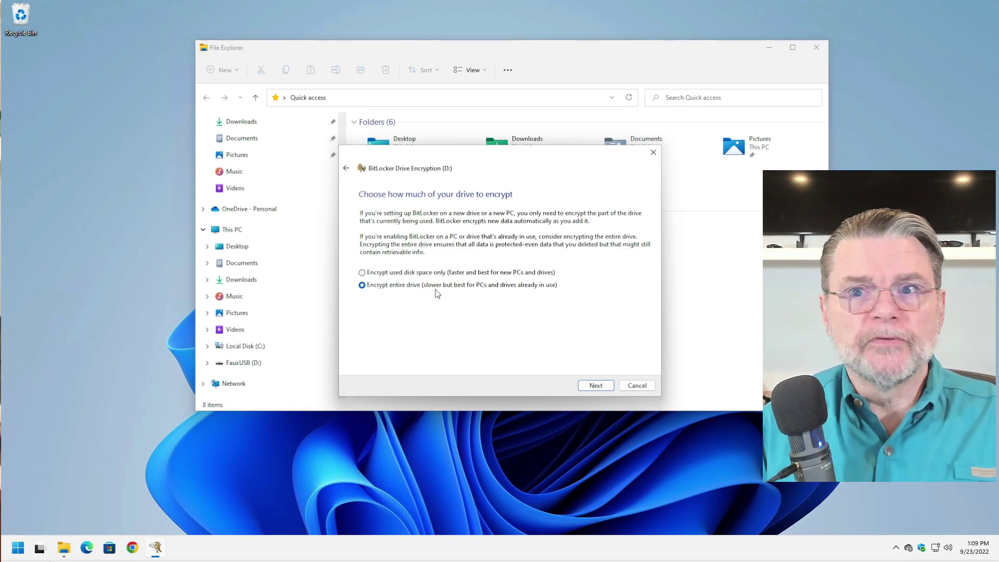
pyautogui.click(363, 272)
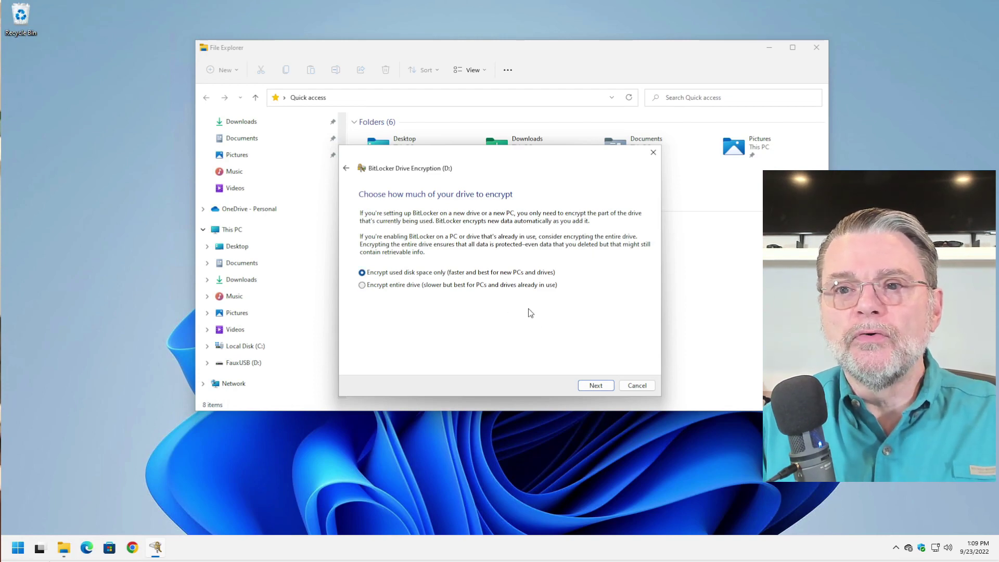
pyautogui.click(596, 385)
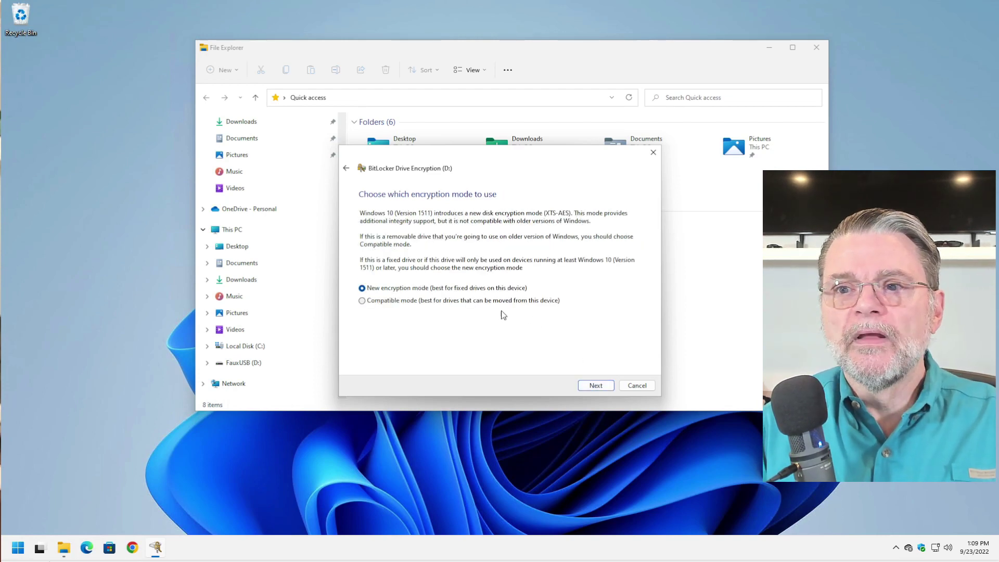
pyautogui.click(596, 386)
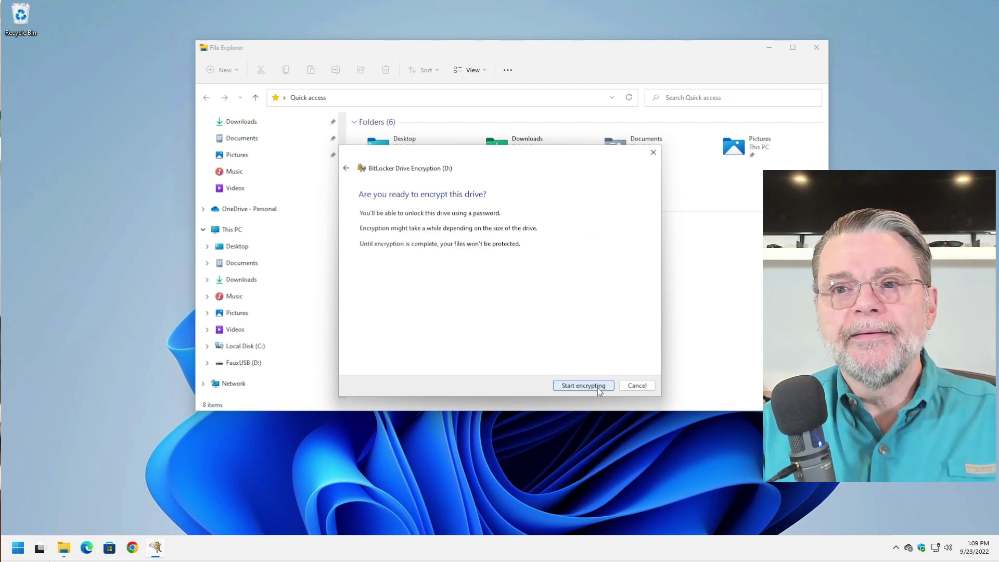
pyautogui.click(597, 387)
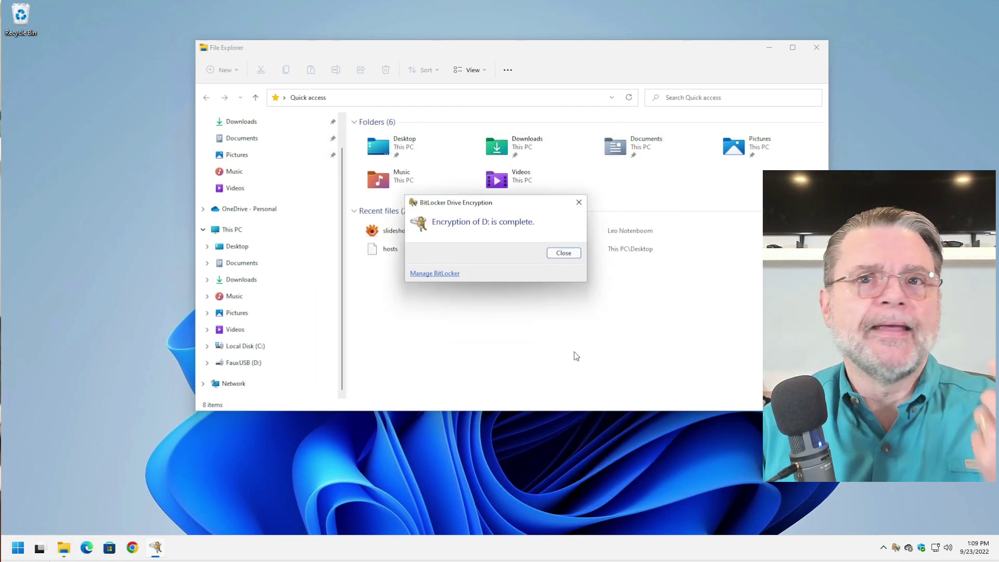
# Step: Close the encryption-complete notice and open the FauxUSB (D:) drive to check its contents
pyautogui.click(562, 253)
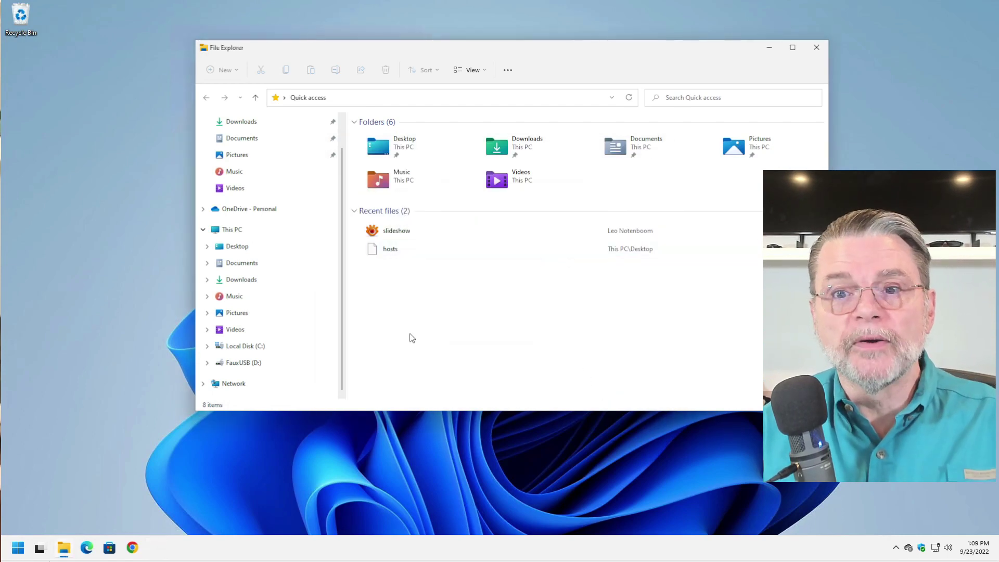
pyautogui.click(239, 362)
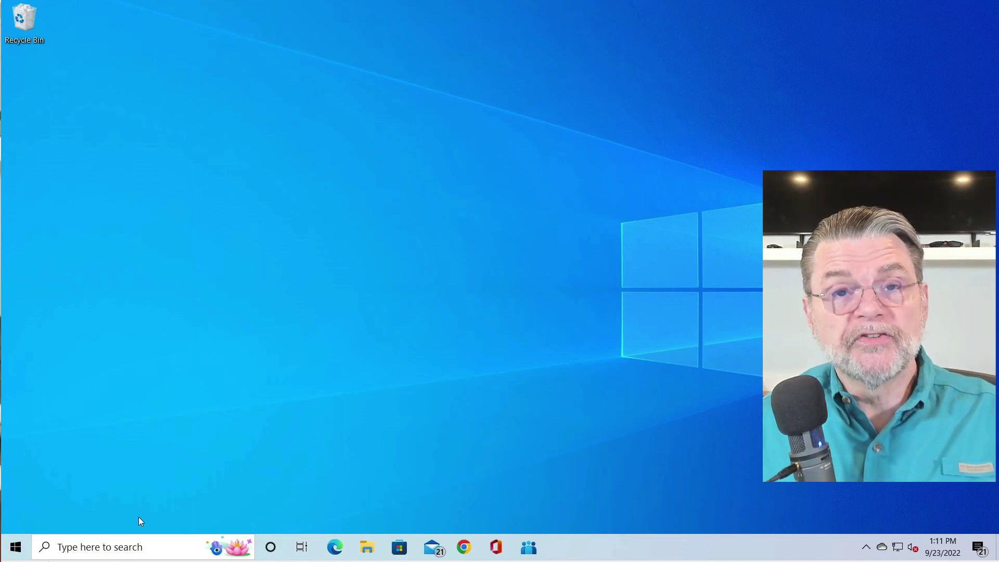
# Step: Open File Explorer and select the FauxUSB (E:) drive in the navigation pane
pyautogui.click(367, 545)
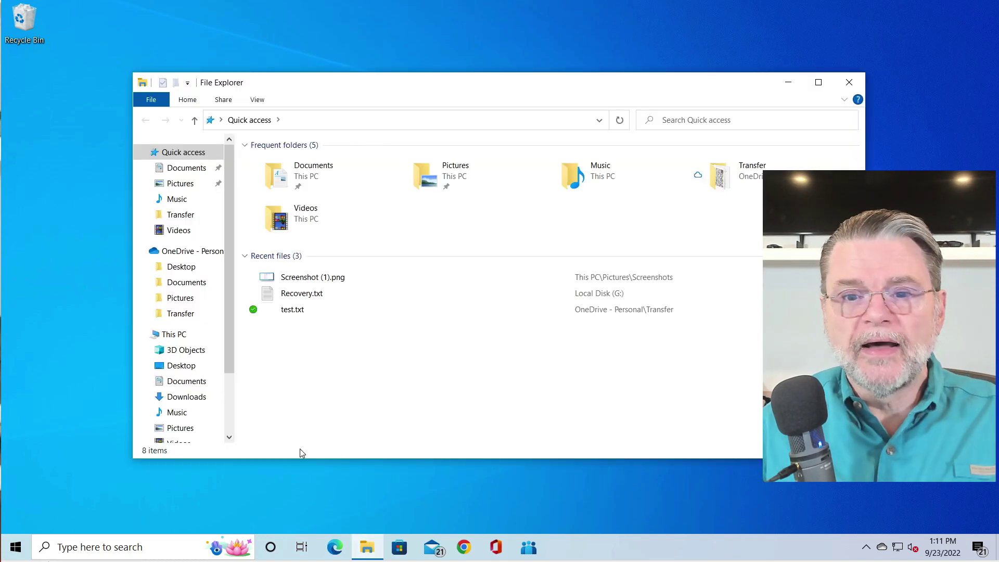
pyautogui.scroll(-2, 193, 406)
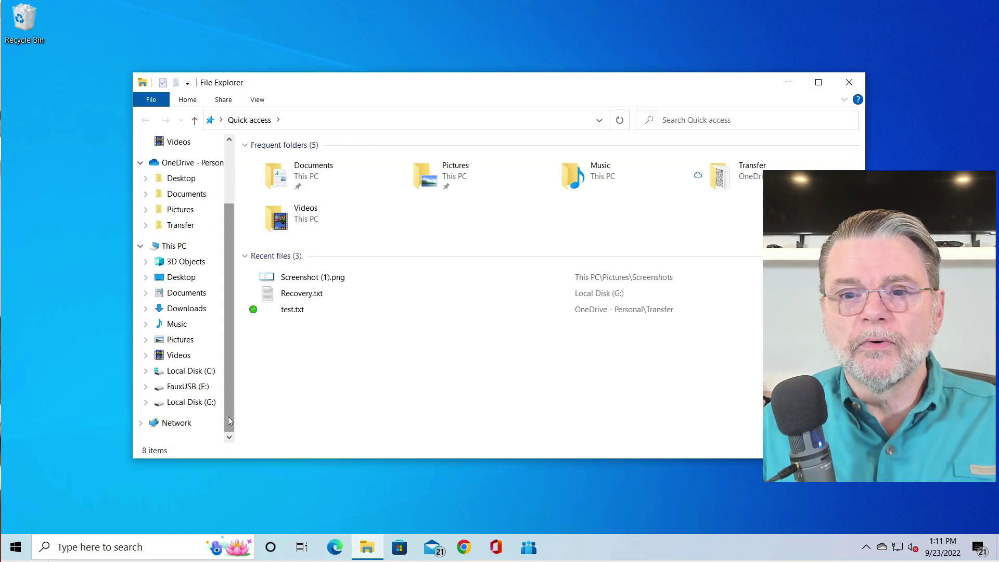
pyautogui.click(190, 394)
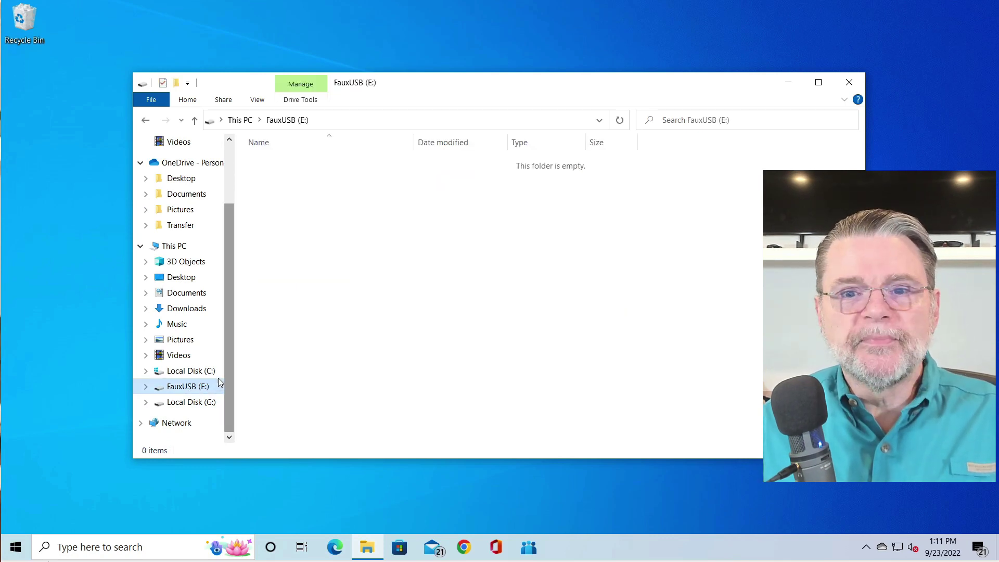
pyautogui.click(189, 393)
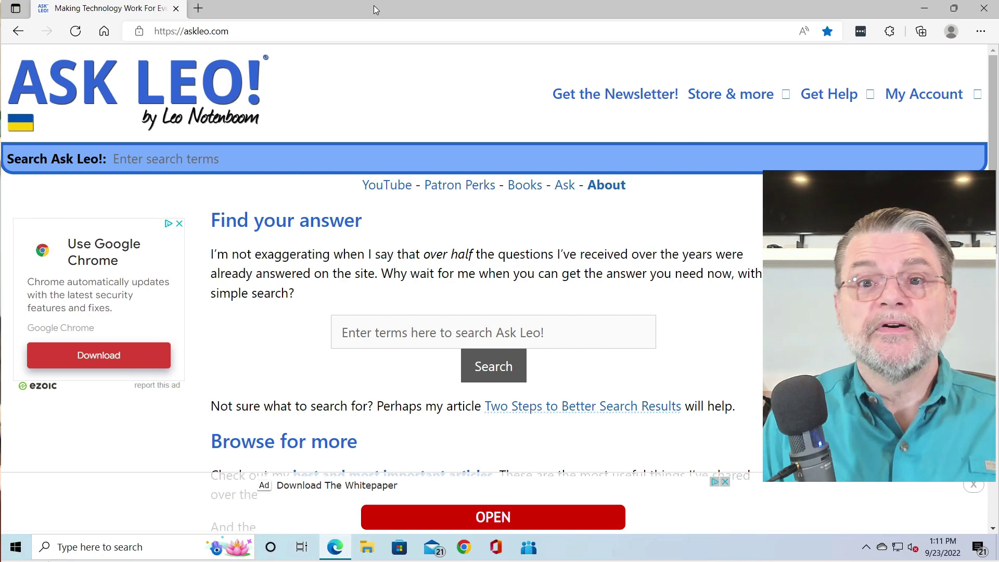
# Step: Go to veracrypt.com Downloads and download the VeraCrypt_Setup_x64_1.25.9.msi installer
pyautogui.click(285, 29)
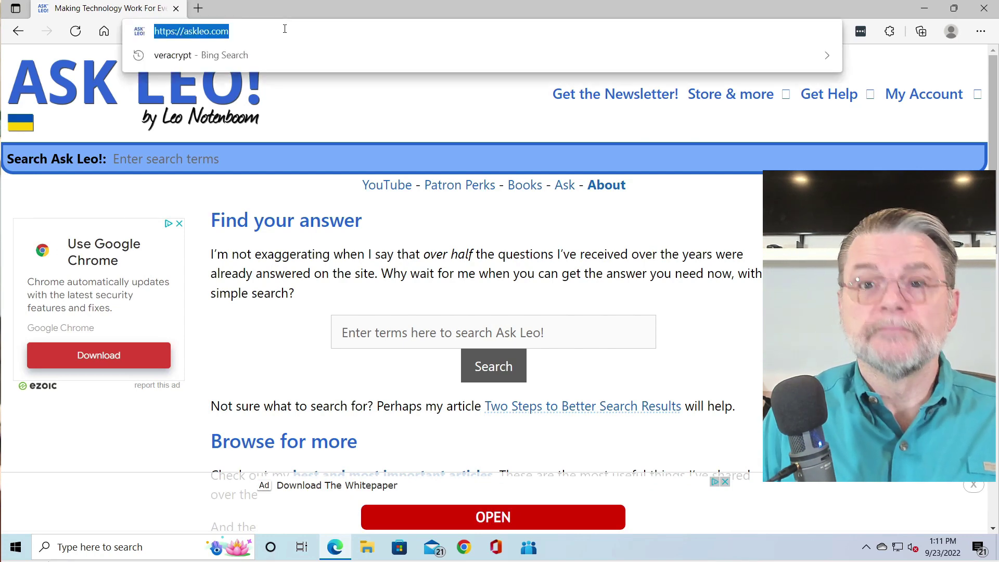
pyautogui.write('veracrypt.com')
pyautogui.press('Return')
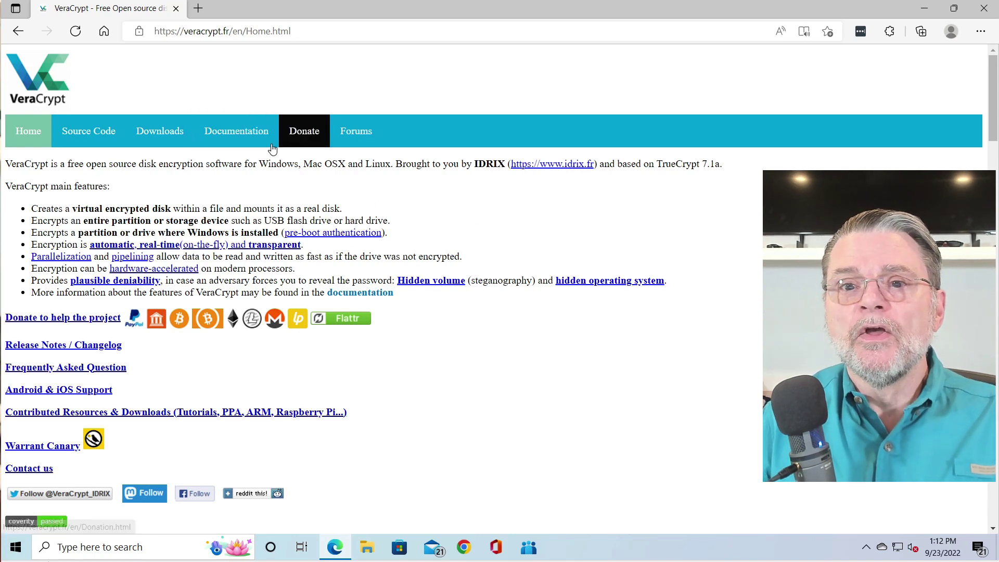
pyautogui.click(161, 140)
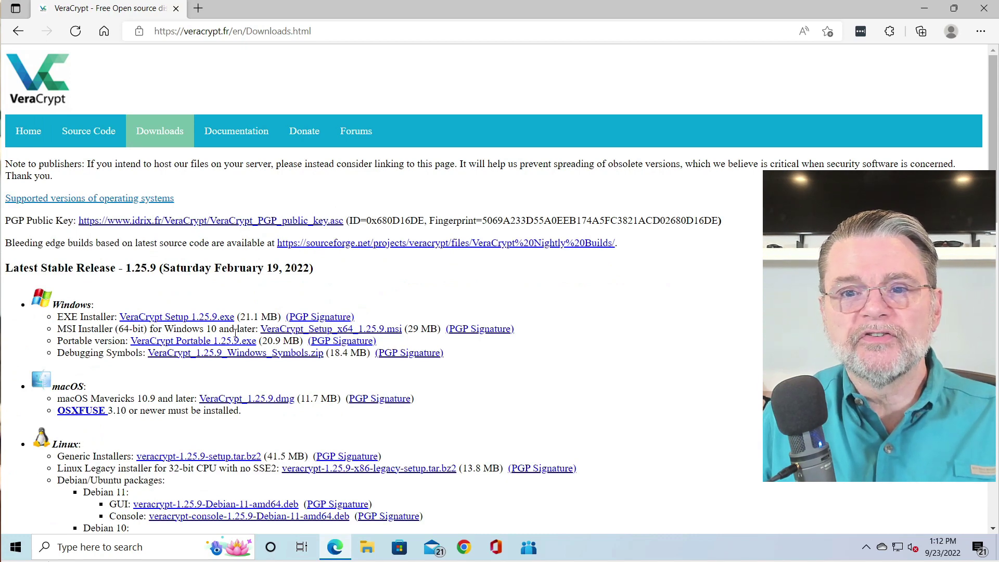
pyautogui.click(289, 331)
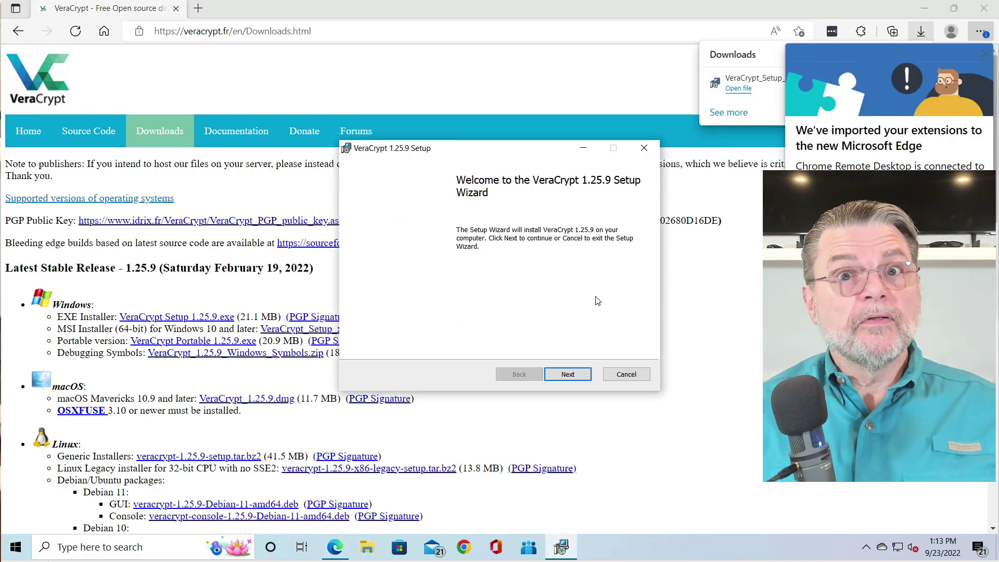
# Step: Close Edge, accept the VeraCrypt licence and untick the desktop icon option
pyautogui.click(983, 9)
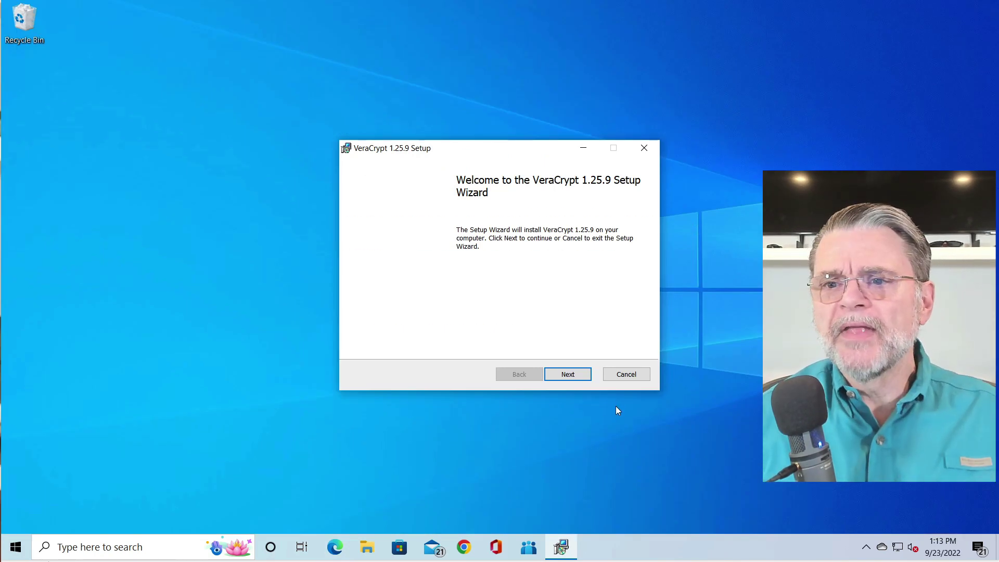
pyautogui.click(568, 374)
pyautogui.click(407, 346)
pyautogui.click(567, 374)
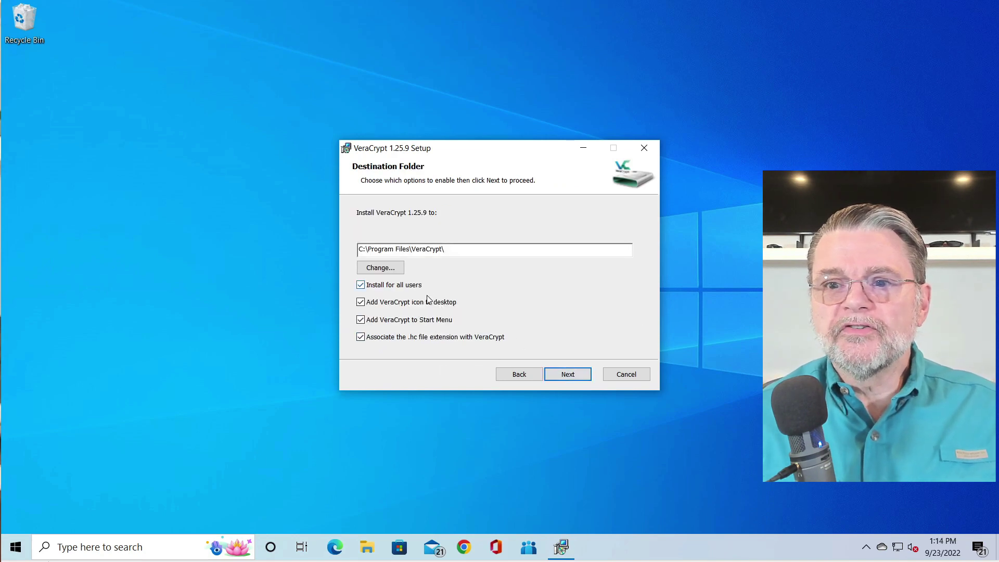
pyautogui.click(453, 305)
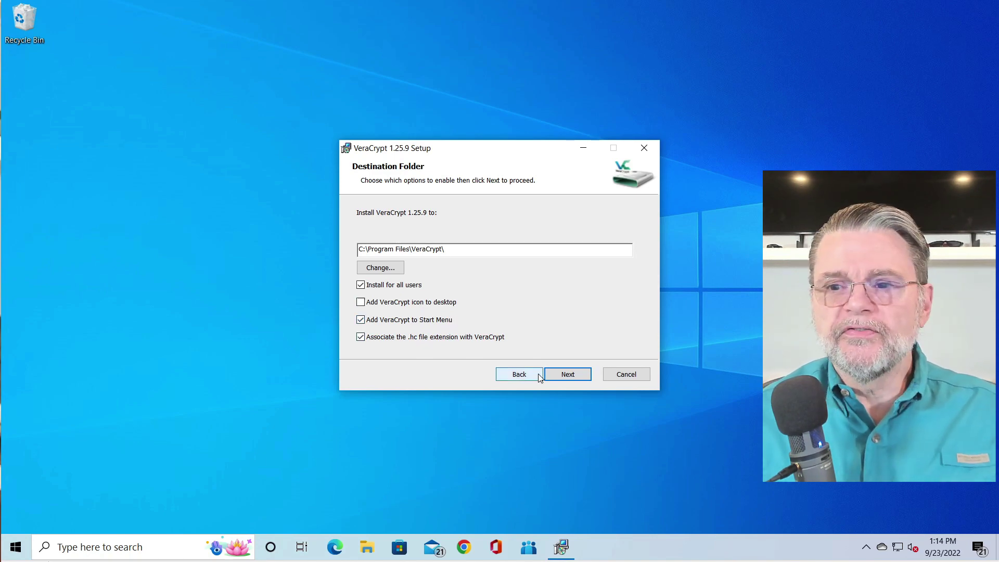
# Step: Install VeraCrypt 1.25.9, allow the UAC prompt, decline the tutorial and finish
pyautogui.click(570, 377)
pyautogui.click(566, 375)
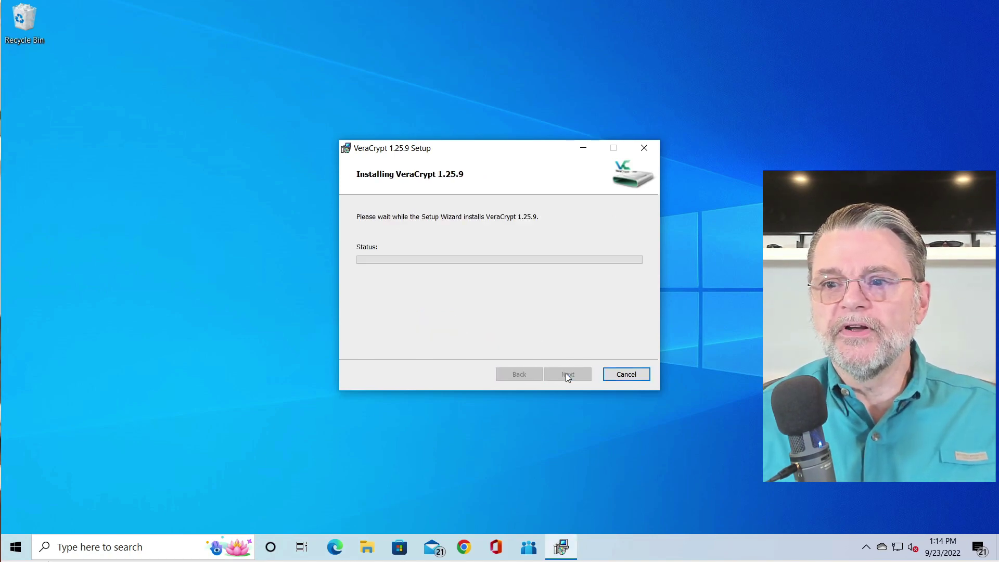
pyautogui.click(460, 367)
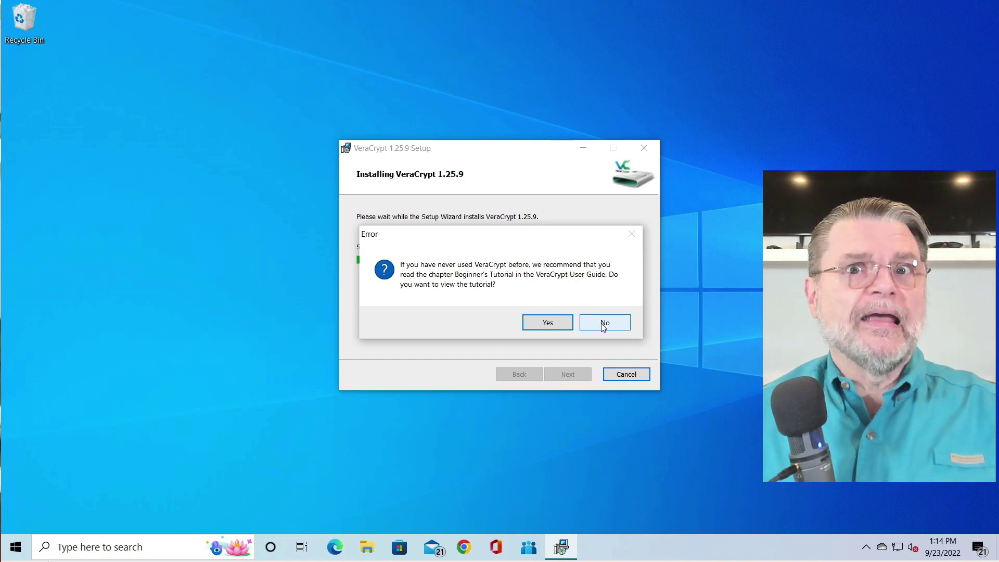
pyautogui.click(606, 325)
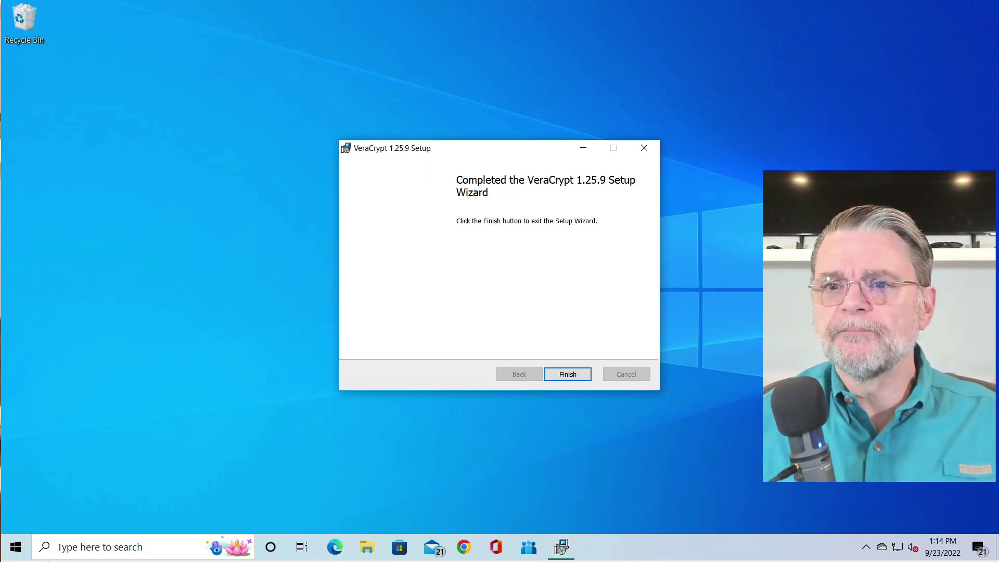
pyautogui.click(586, 372)
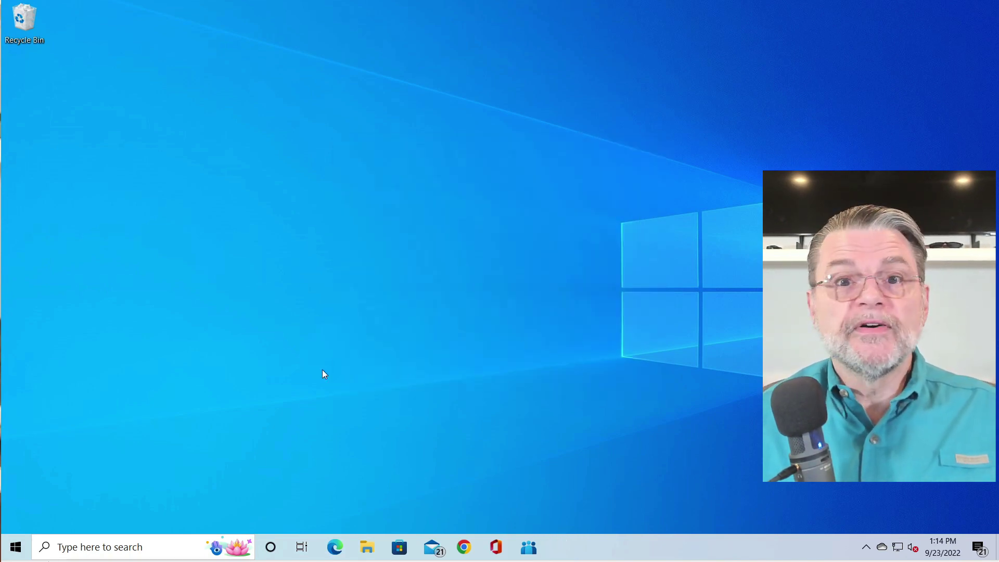
# Step: Launch VeraCrypt and start a new volume that encrypts a non-system partition/drive
pyautogui.click(16, 546)
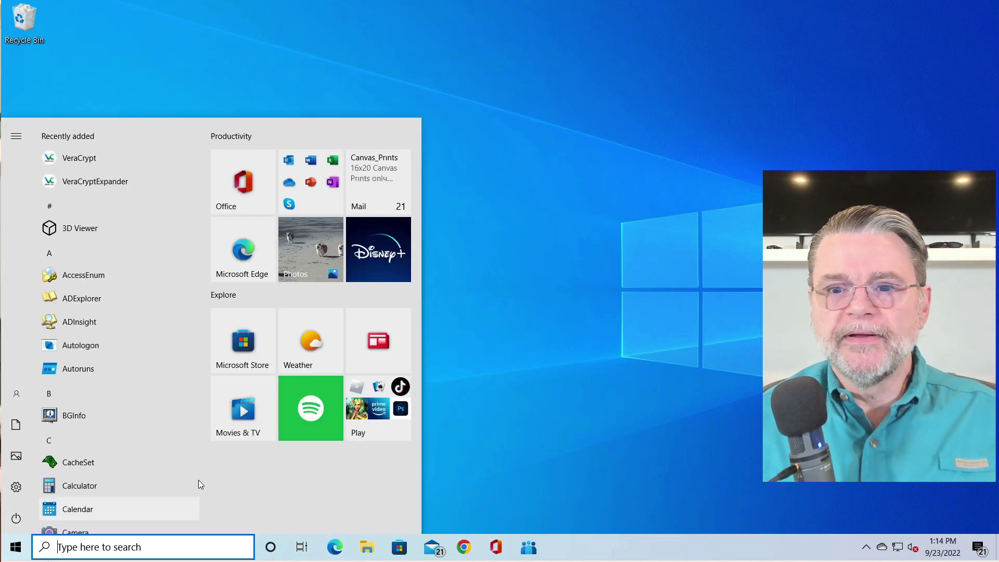
pyautogui.click(88, 165)
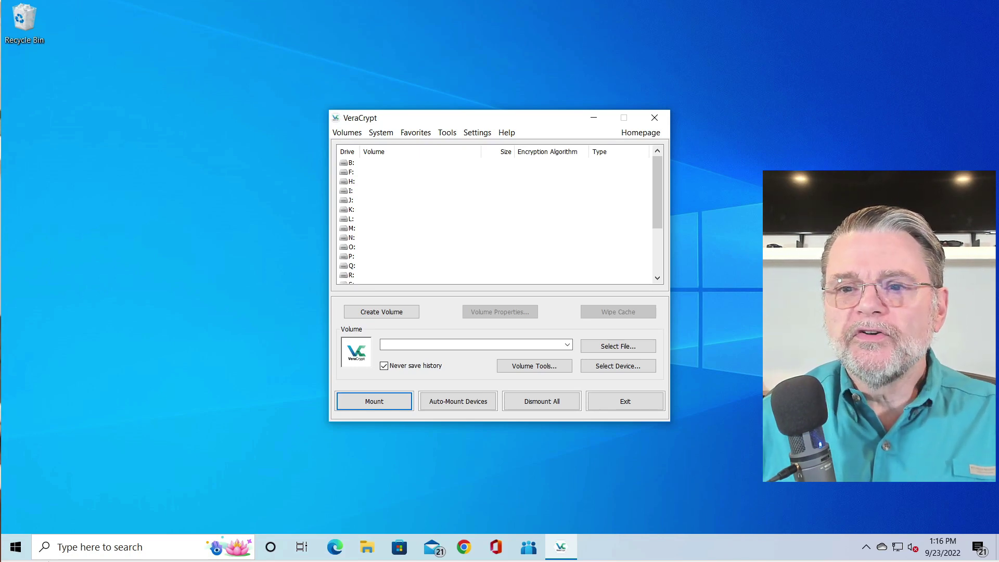
pyautogui.click(392, 312)
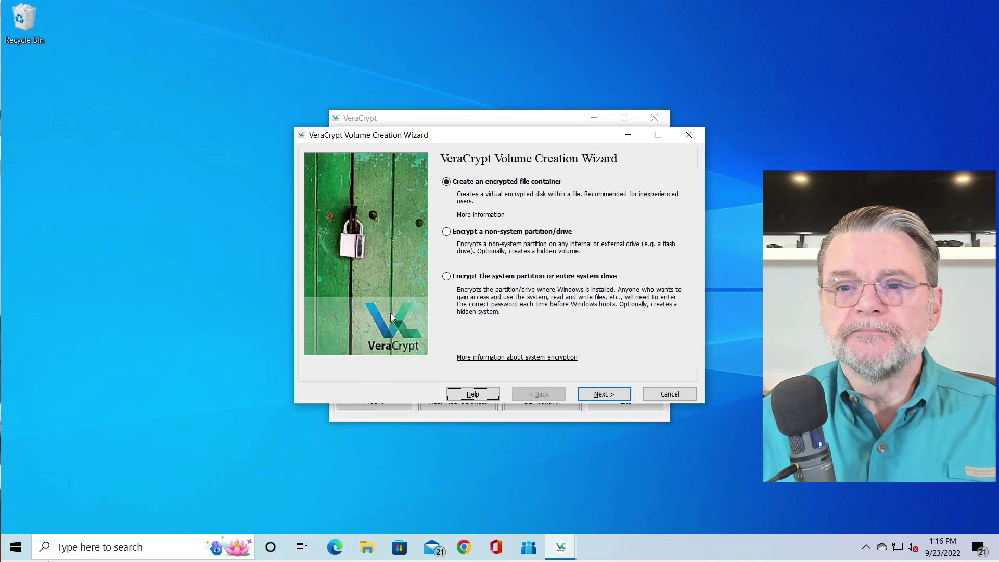
pyautogui.click(458, 232)
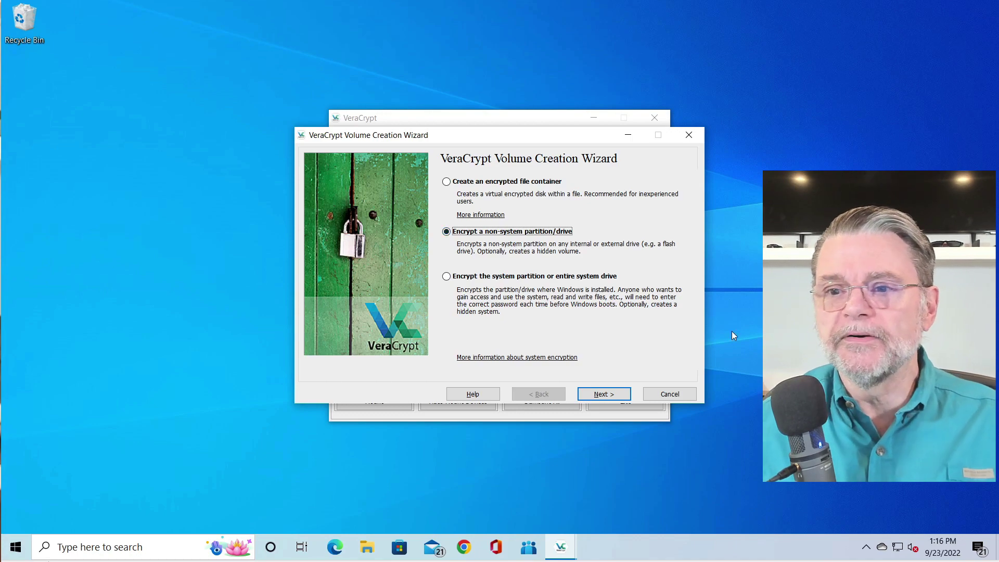
pyautogui.click(598, 393)
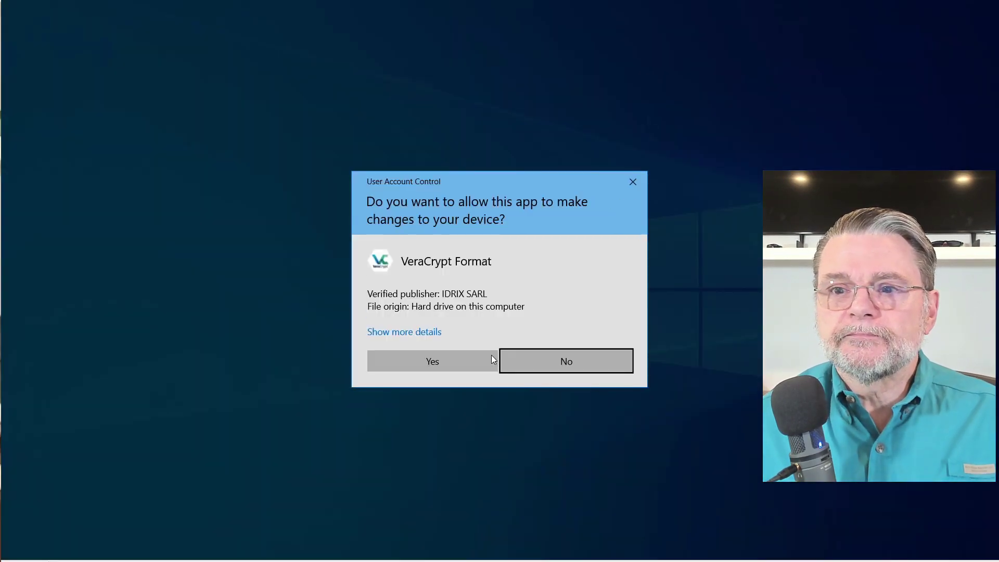
pyautogui.click(449, 359)
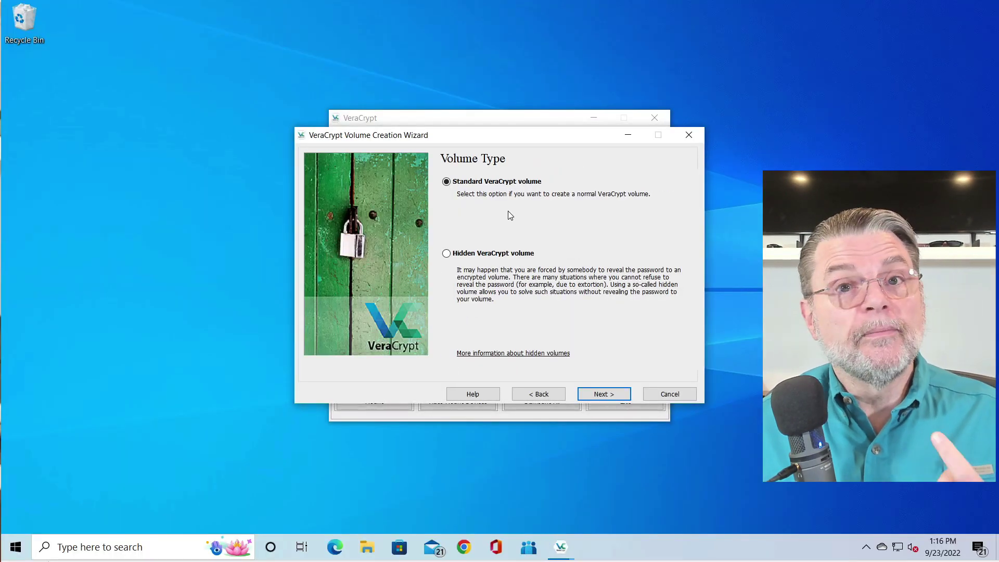
# Step: Keep a standard volume and select \Device\Harddisk1\Partition2 (32.0 GB FauxUSB E:) as the device
pyautogui.click(611, 394)
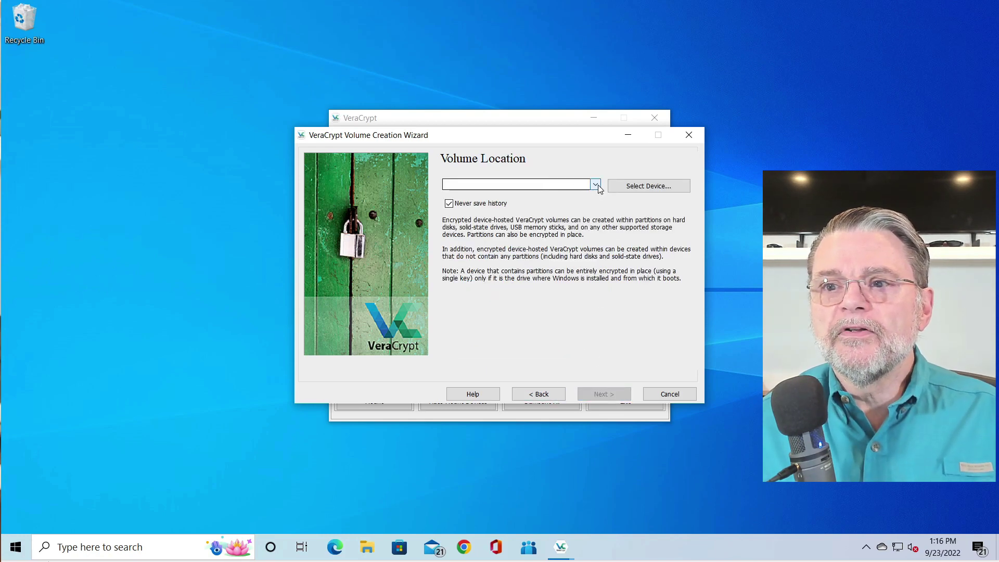
pyautogui.click(625, 188)
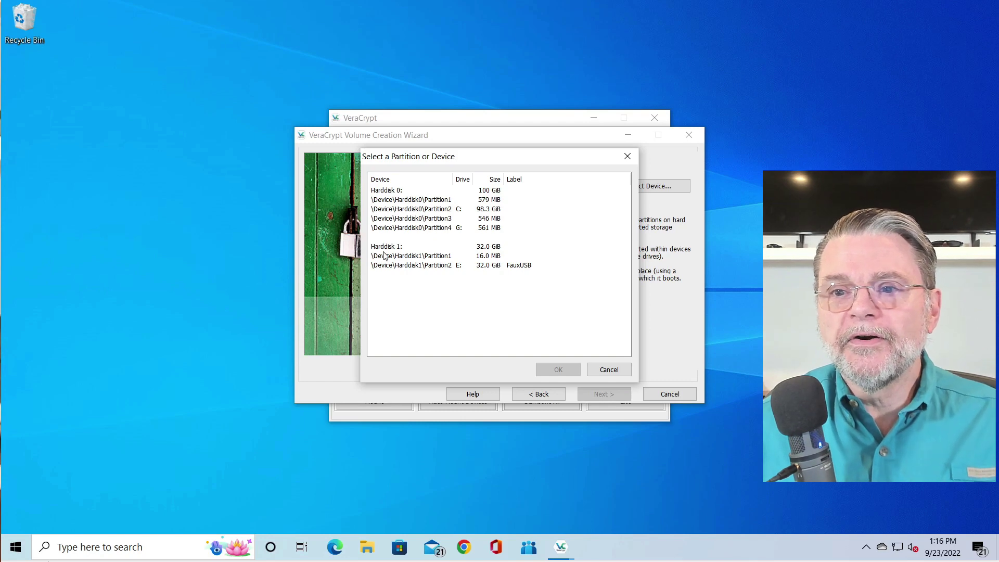
pyautogui.click(433, 266)
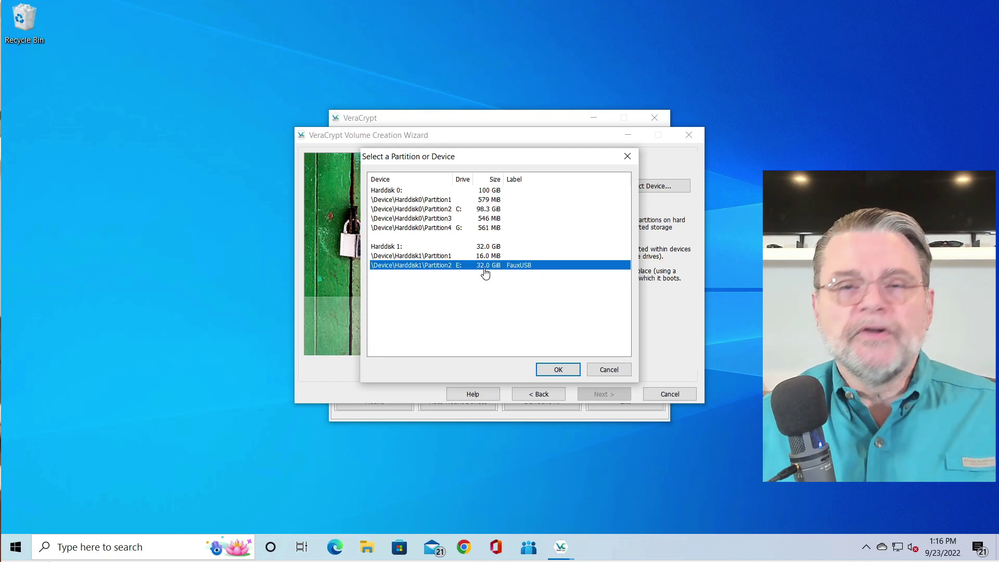
pyautogui.click(558, 370)
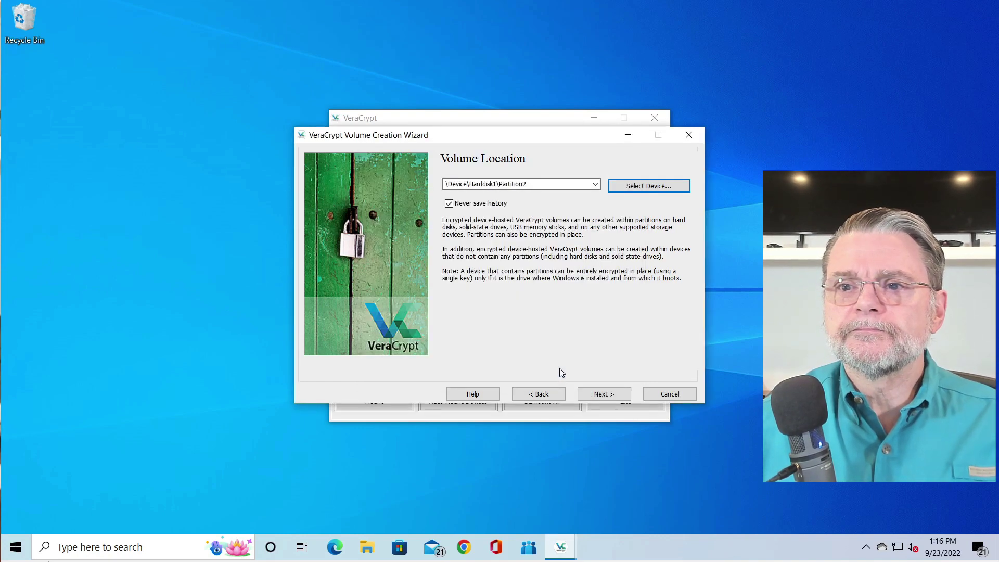
# Step: Accept create-and-format mode, AES with SHA-512, and the full 31.98 GiB volume size
pyautogui.click(615, 396)
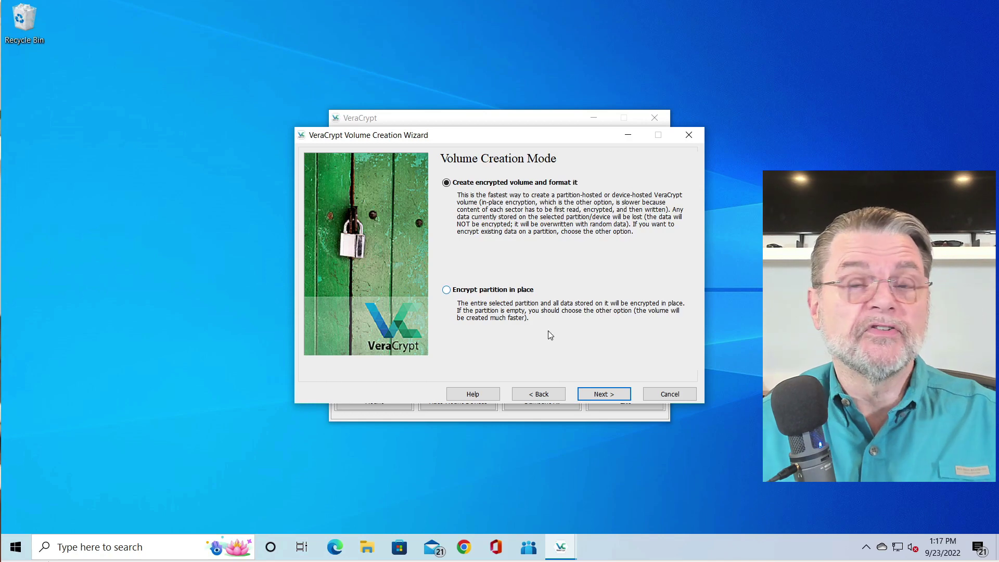
pyautogui.click(604, 394)
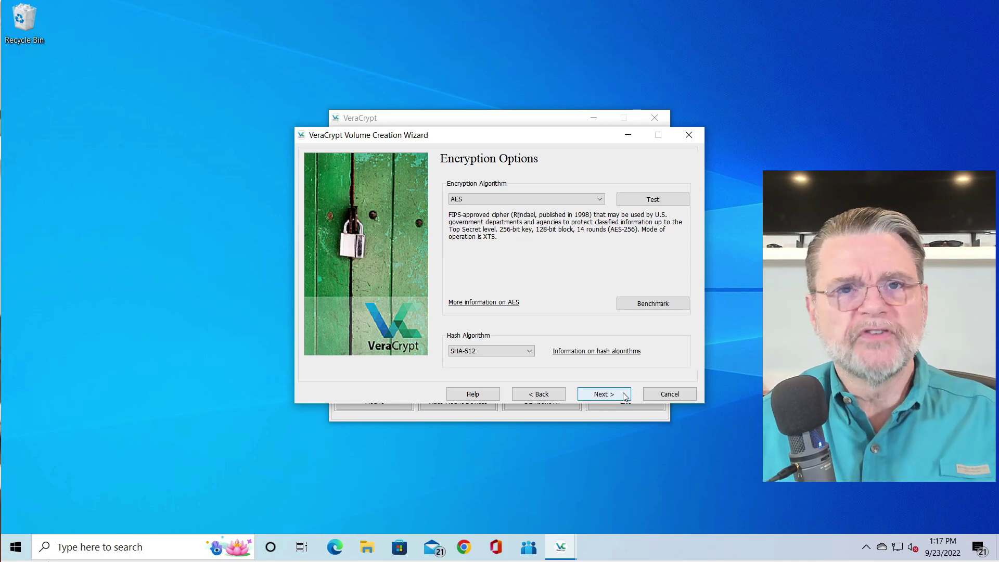
pyautogui.click(603, 394)
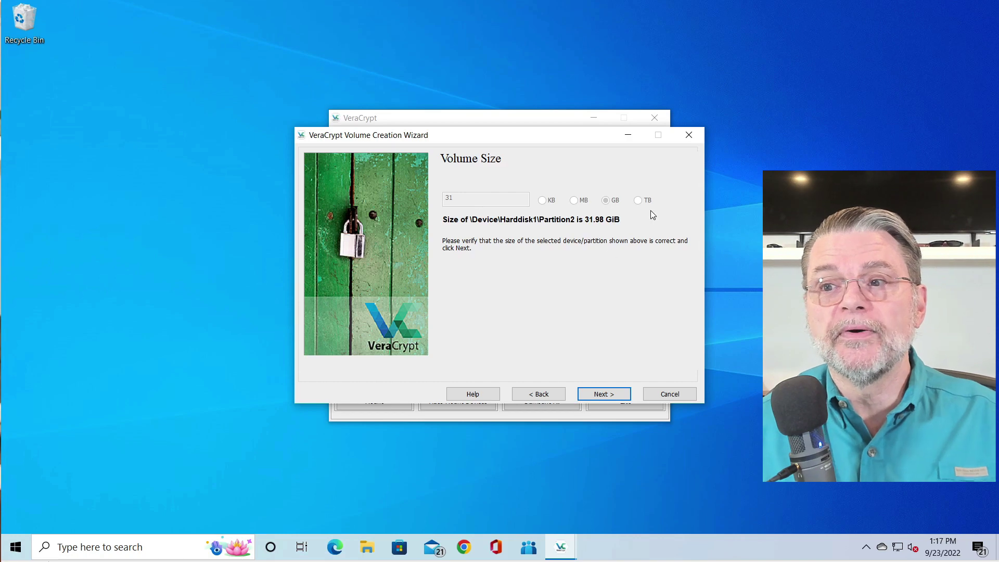
pyautogui.click(600, 393)
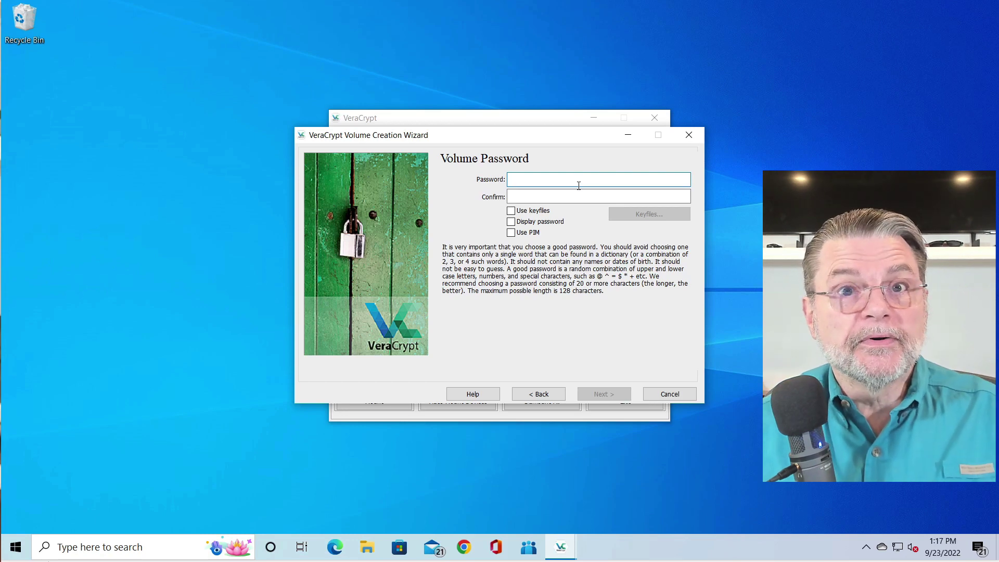
# Step: Enter and confirm the volume password, accepting the short-password warning
pyautogui.write('password')
pyautogui.press('Tab')
pyautogui.write('password')
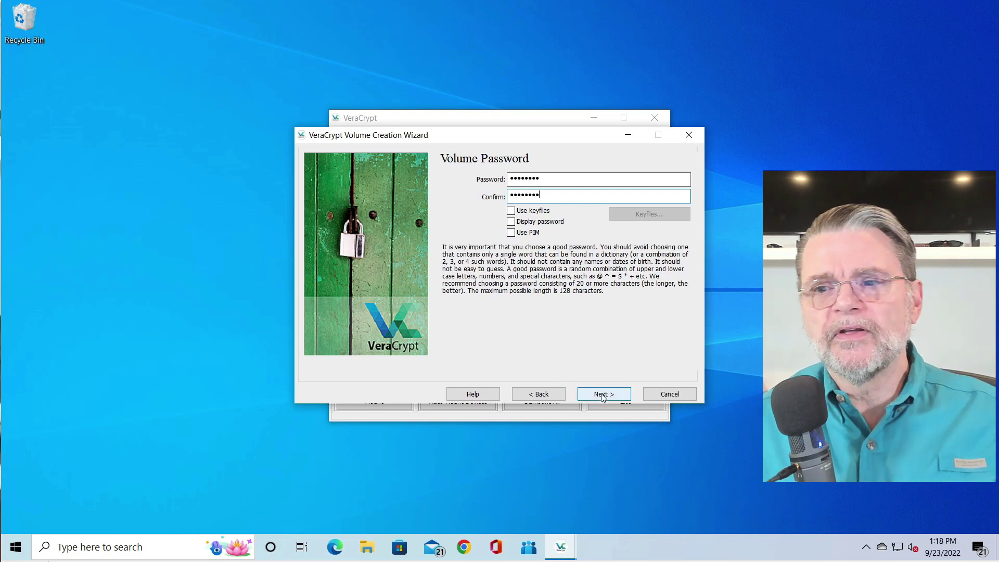
pyautogui.click(579, 395)
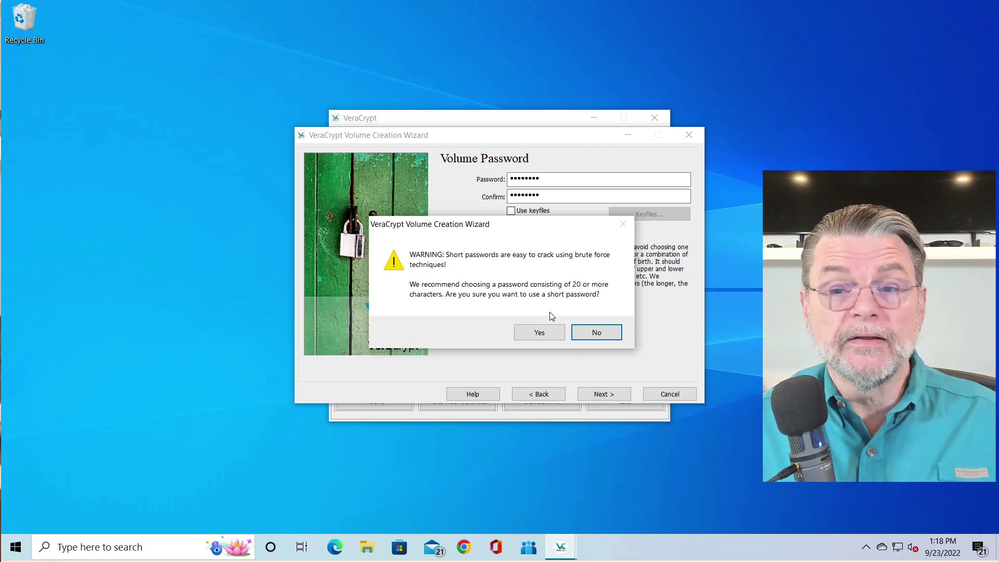
pyautogui.click(540, 332)
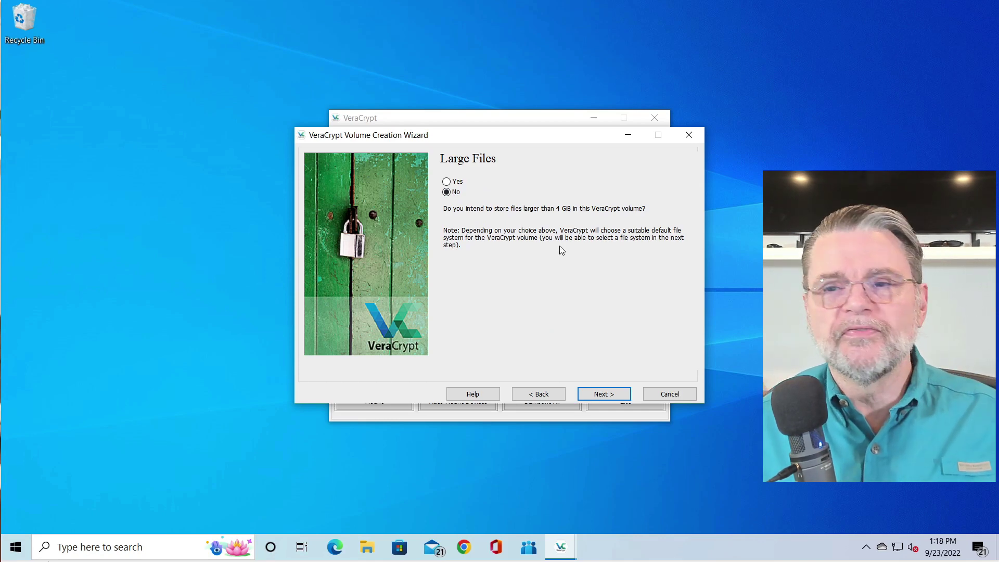
# Step: Answer No to storing large files, choose exFAT as the filesystem and tick Quick Format
pyautogui.click(600, 395)
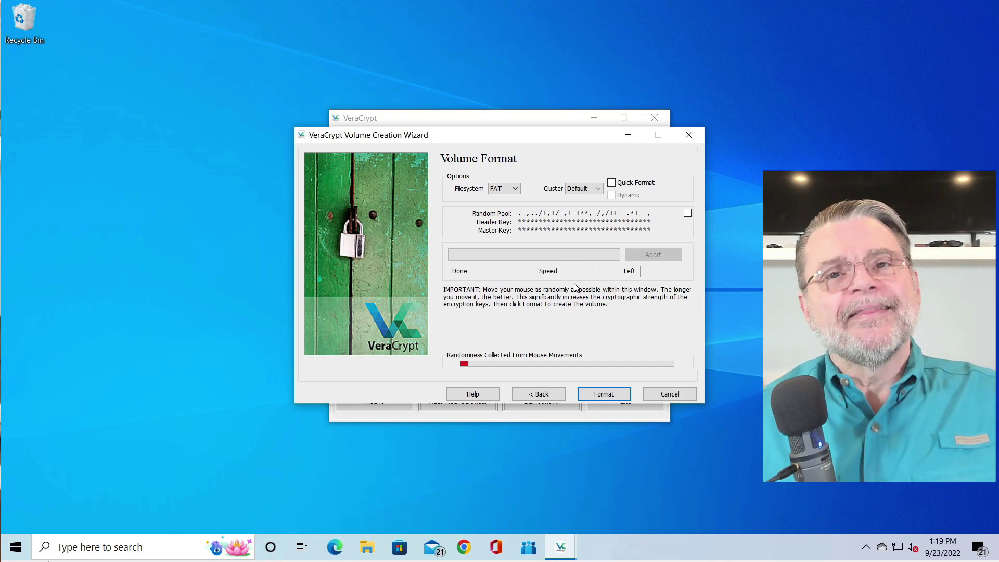
pyautogui.click(515, 189)
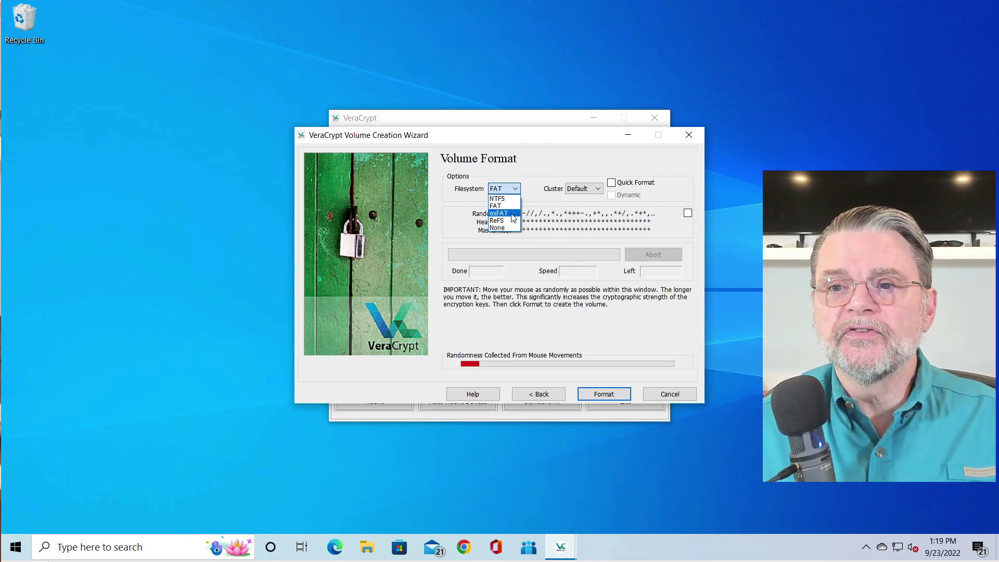
pyautogui.click(509, 213)
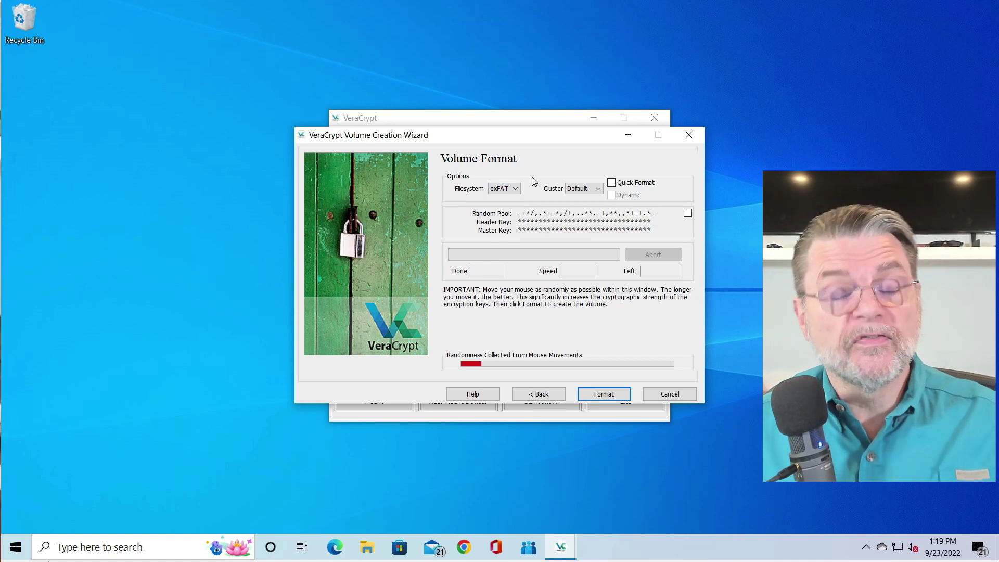
pyautogui.click(636, 183)
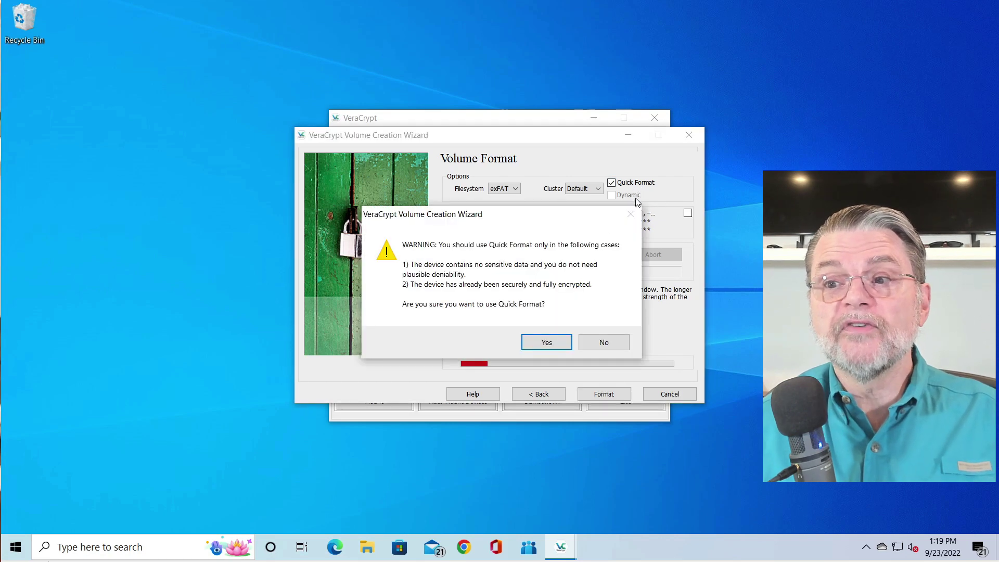
# Step: Confirm Quick Format and toggle the random pool display on and off while gathering randomness
pyautogui.click(547, 342)
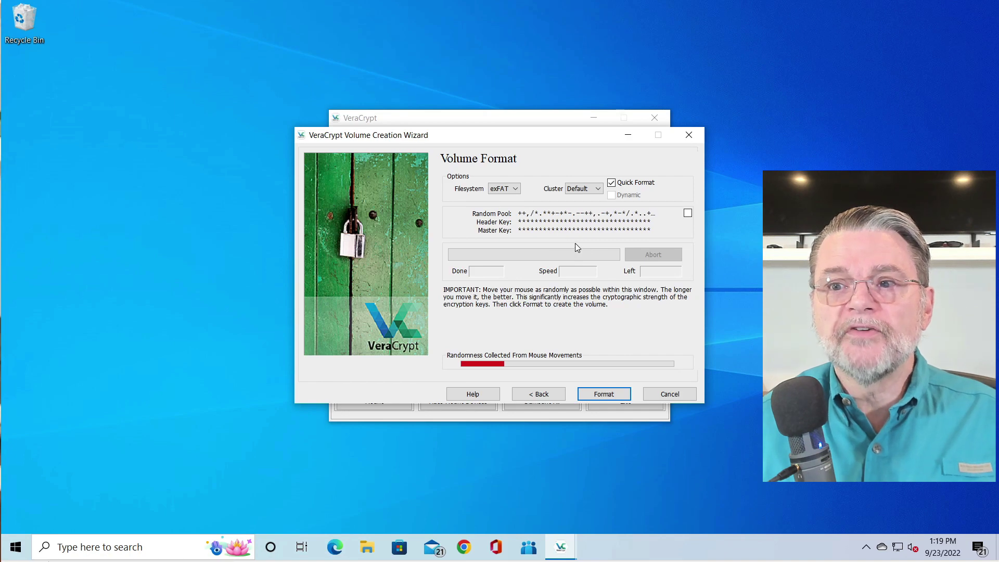
pyautogui.click(688, 213)
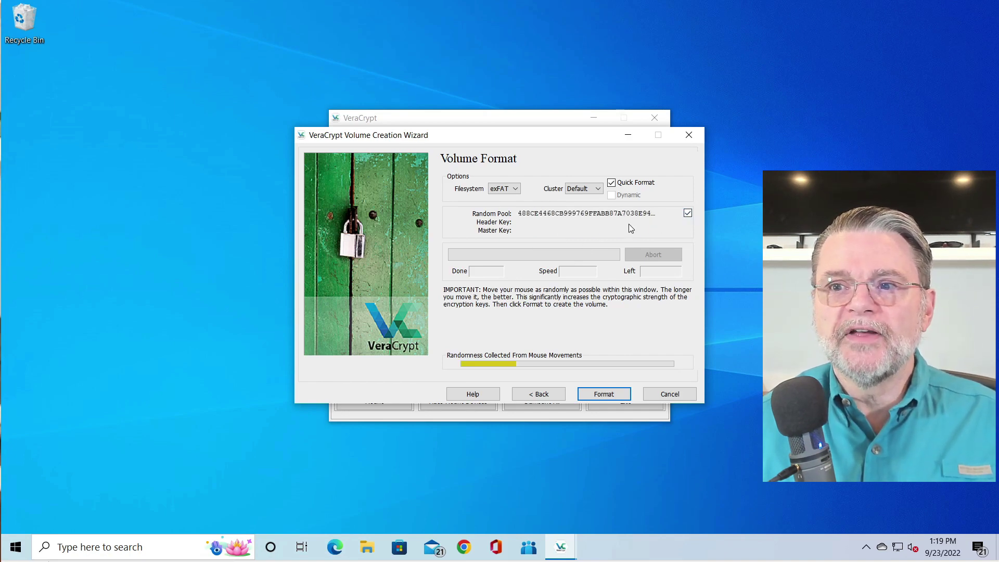
pyautogui.click(687, 213)
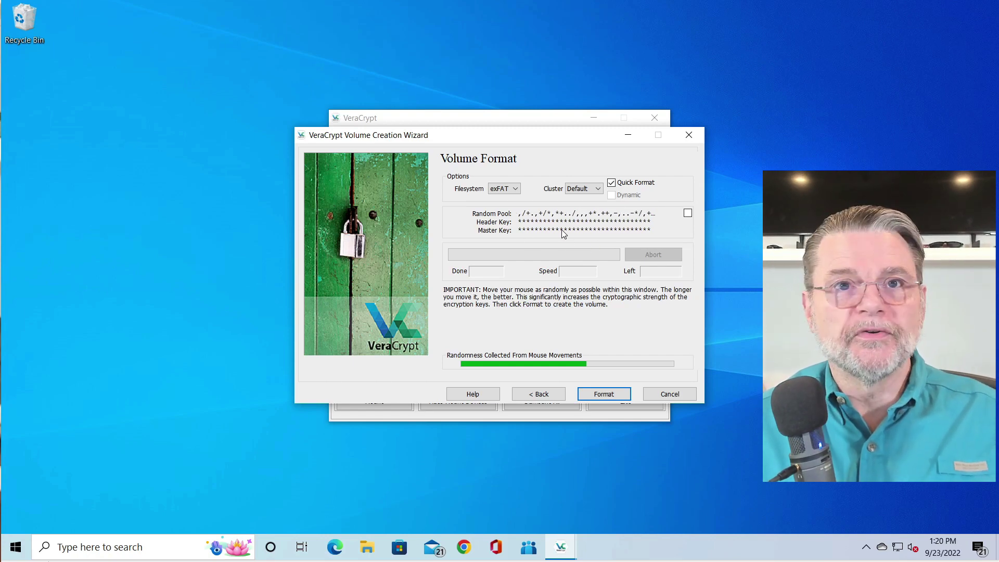
# Step: Format FauxUSB (E:) as the encrypted volume, acknowledge the drive-letter and success messages, and exit the wizard
pyautogui.click(601, 394)
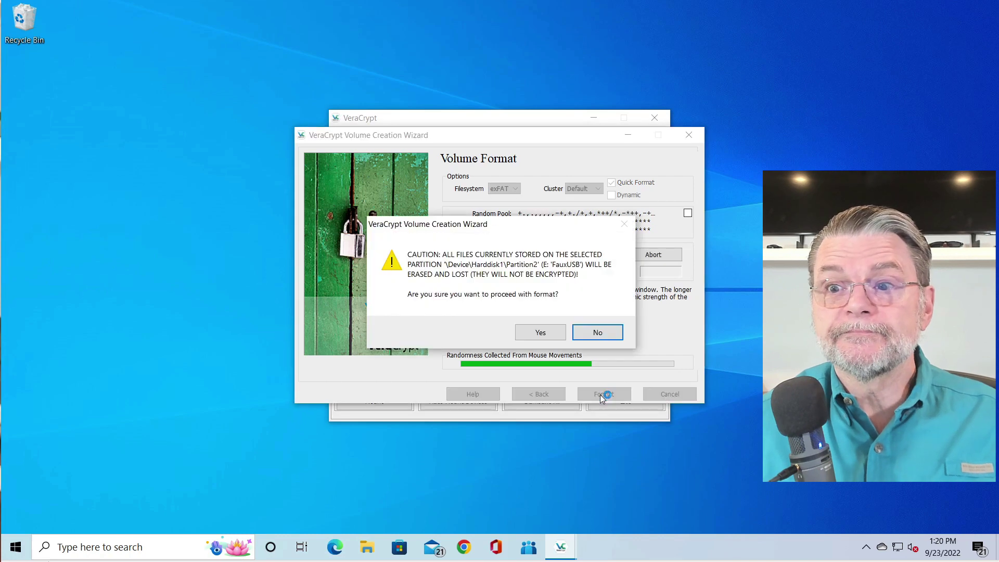
pyautogui.click(540, 332)
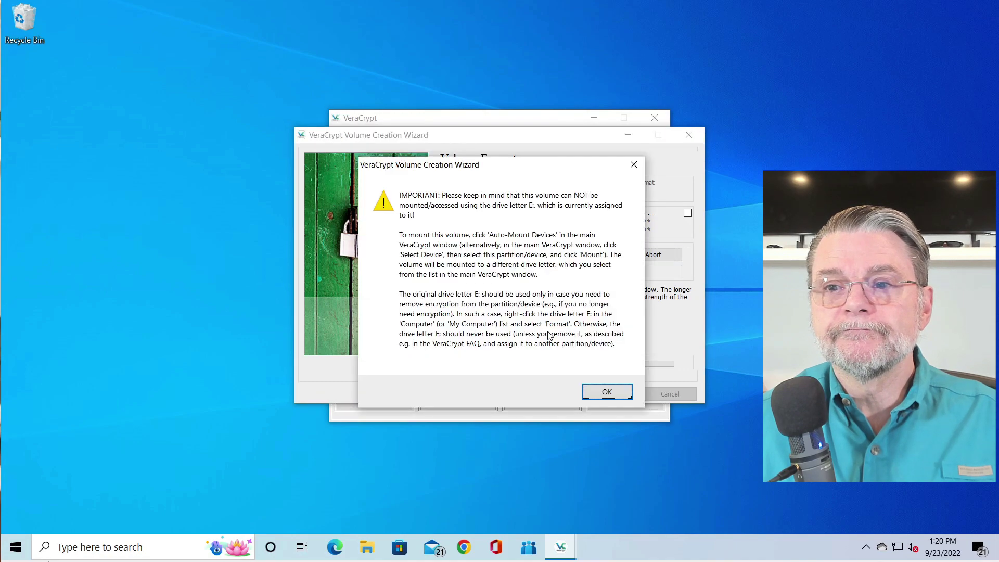
pyautogui.click(615, 393)
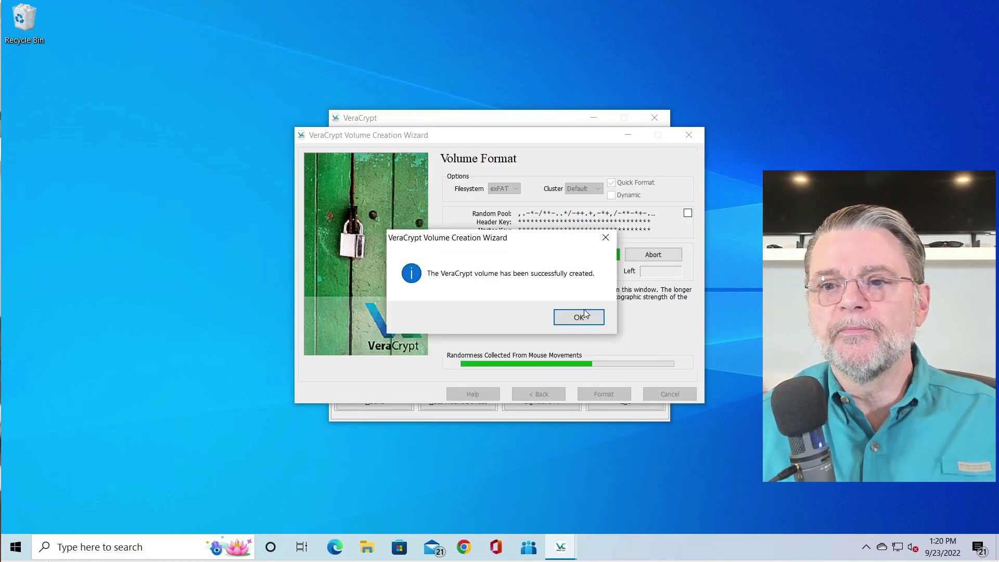
pyautogui.click(583, 319)
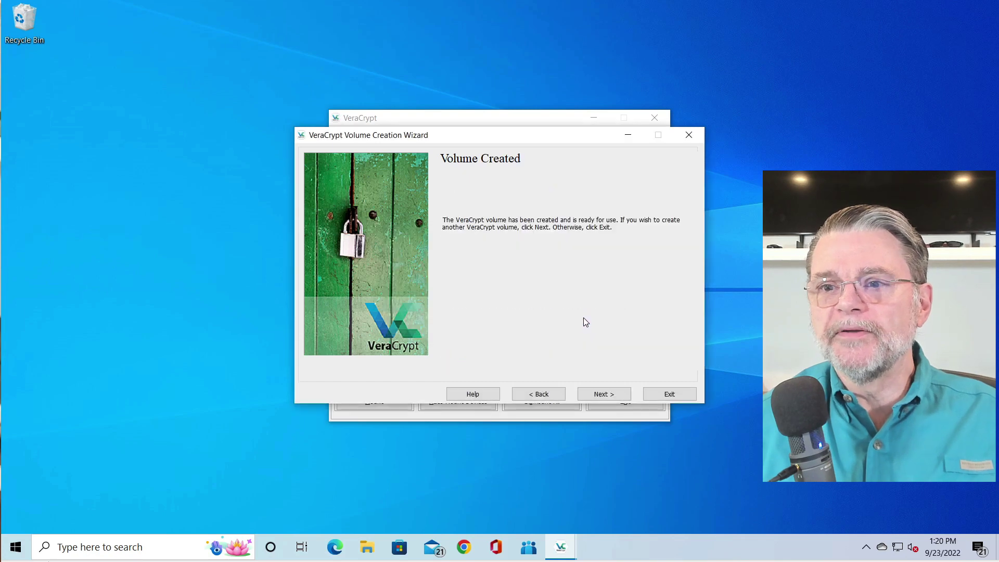
pyautogui.click(669, 394)
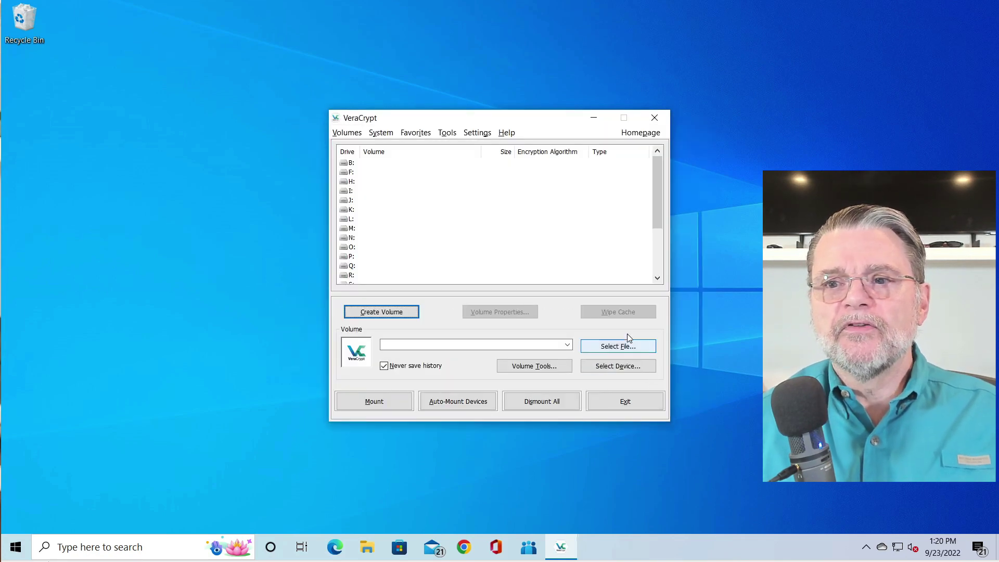
pyautogui.click(362, 548)
pyautogui.moveTo(346, 78); pyautogui.dragTo(298, 42)
pyautogui.scroll(-1, 172, 366)
pyautogui.scroll(-1, 171, 367)
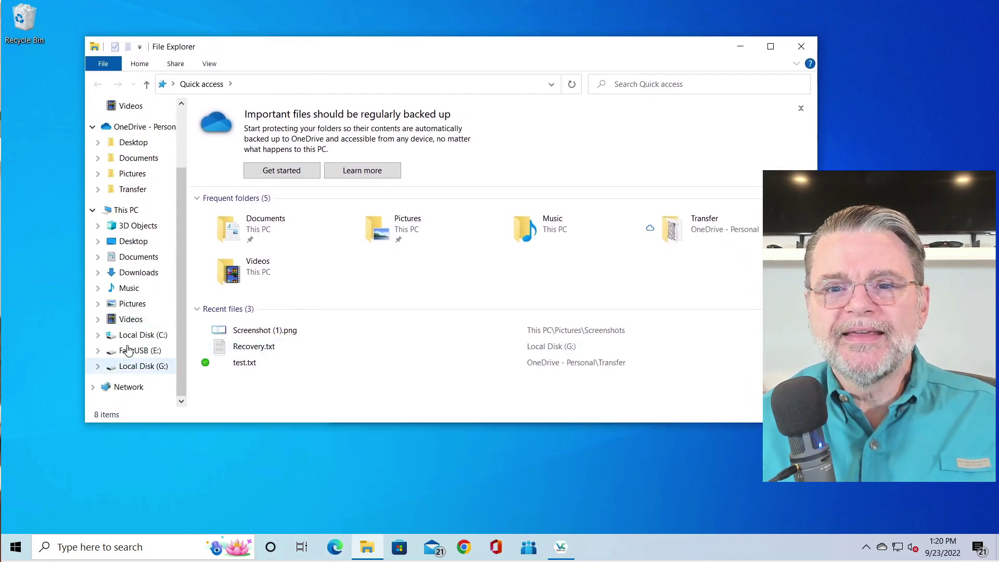
pyautogui.click(140, 350)
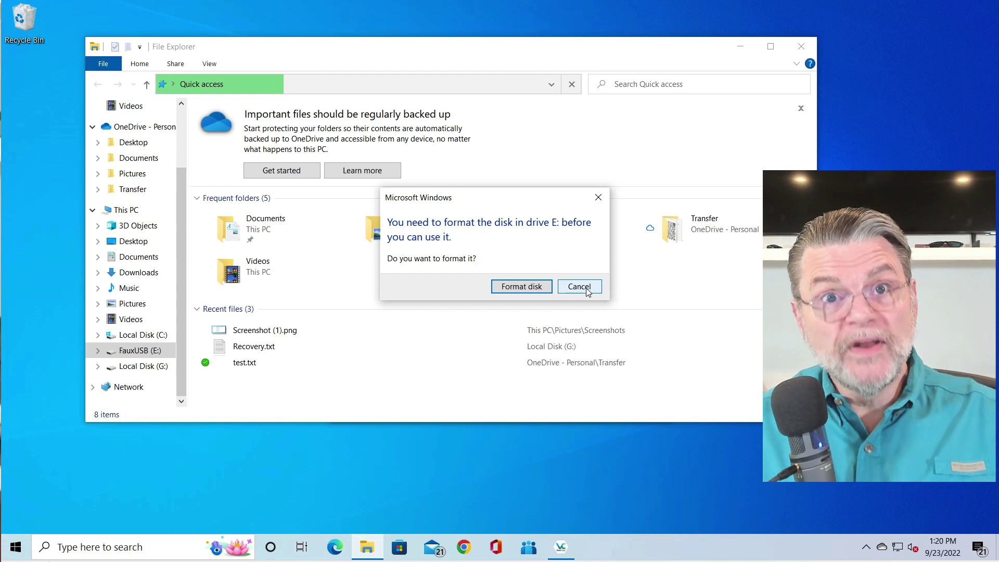
pyautogui.click(587, 289)
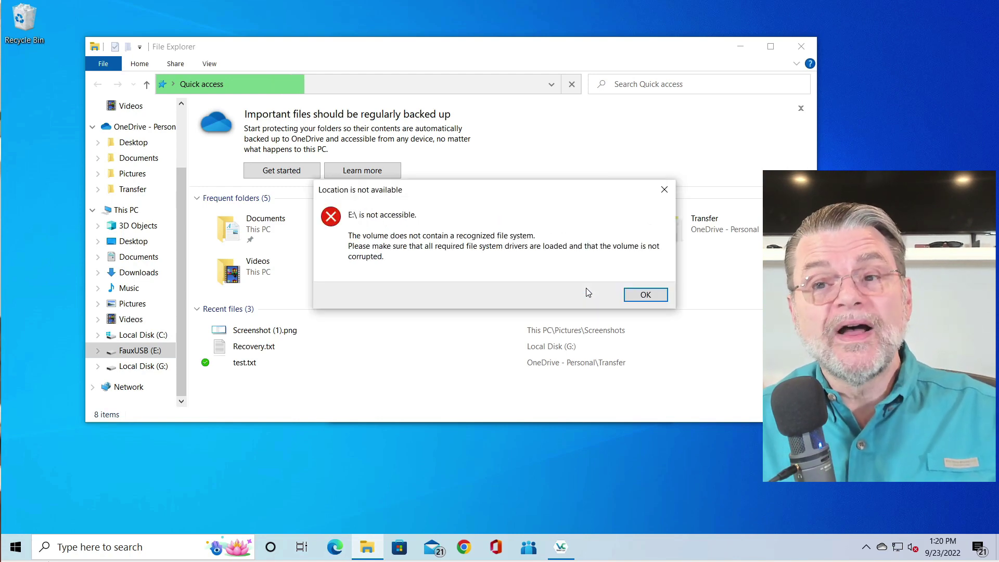
pyautogui.click(645, 292)
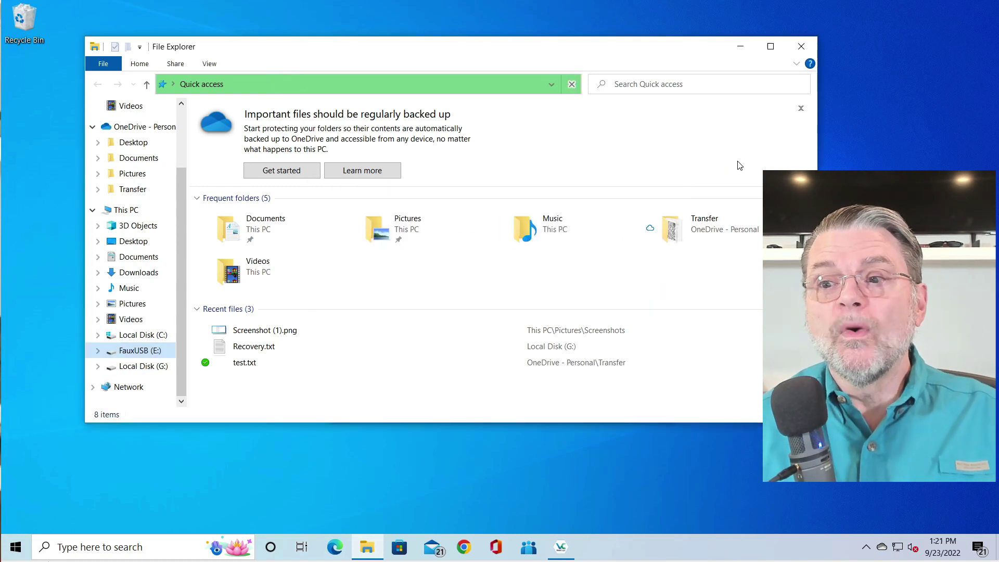
pyautogui.click(801, 46)
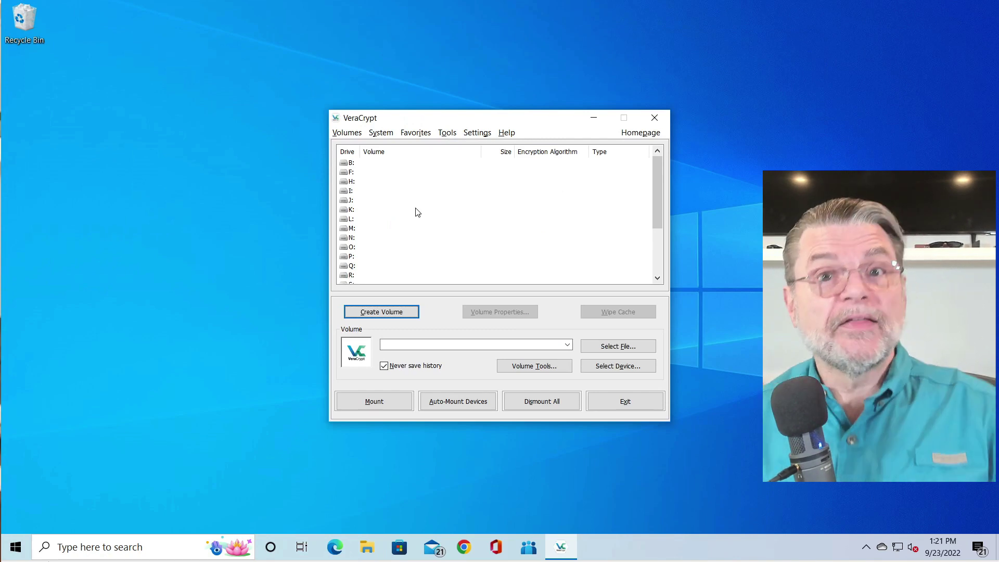
# Step: Auto-mount the encrypted USB partition as drive F: using the volume password
pyautogui.press('Tab')
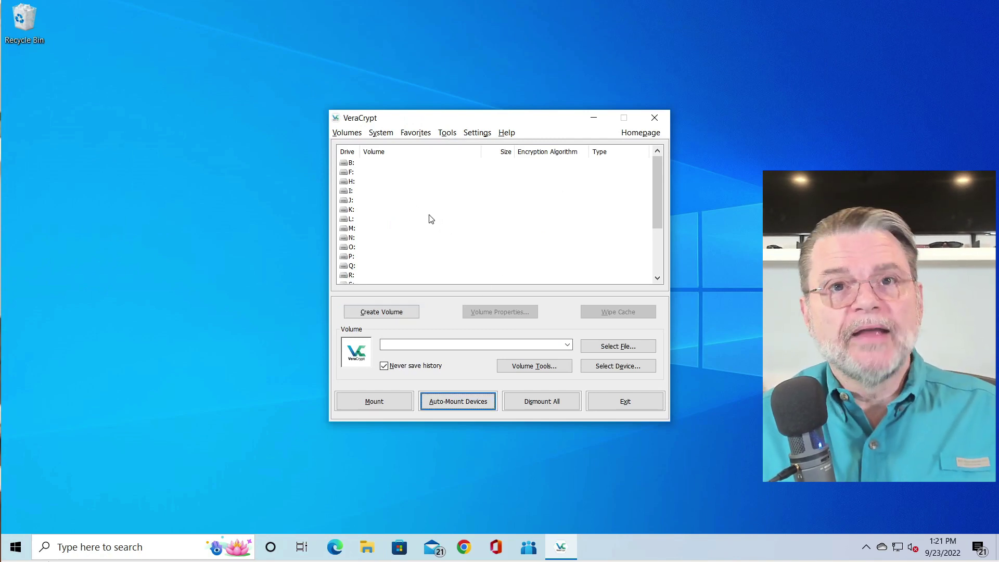
pyautogui.click(350, 173)
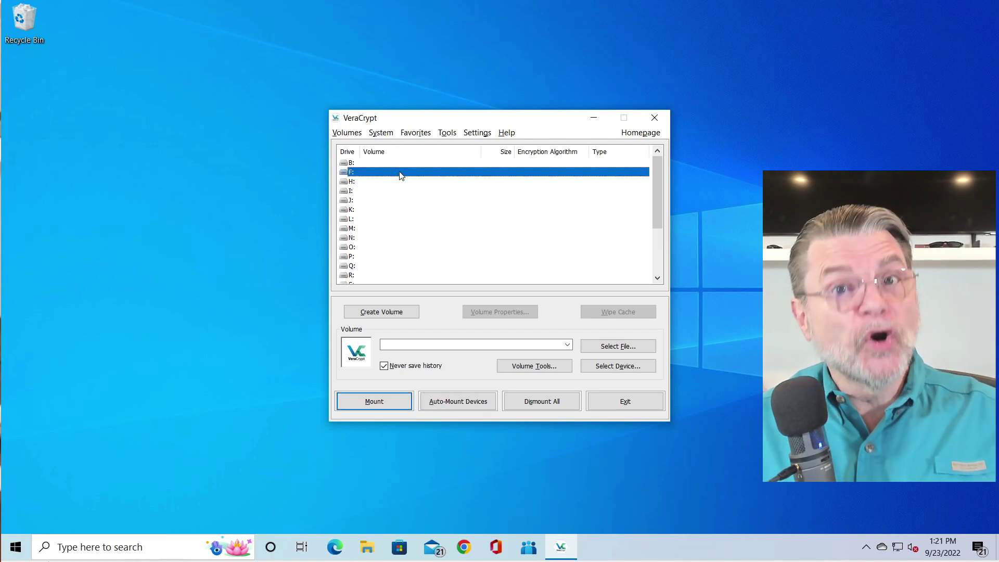
pyautogui.click(473, 403)
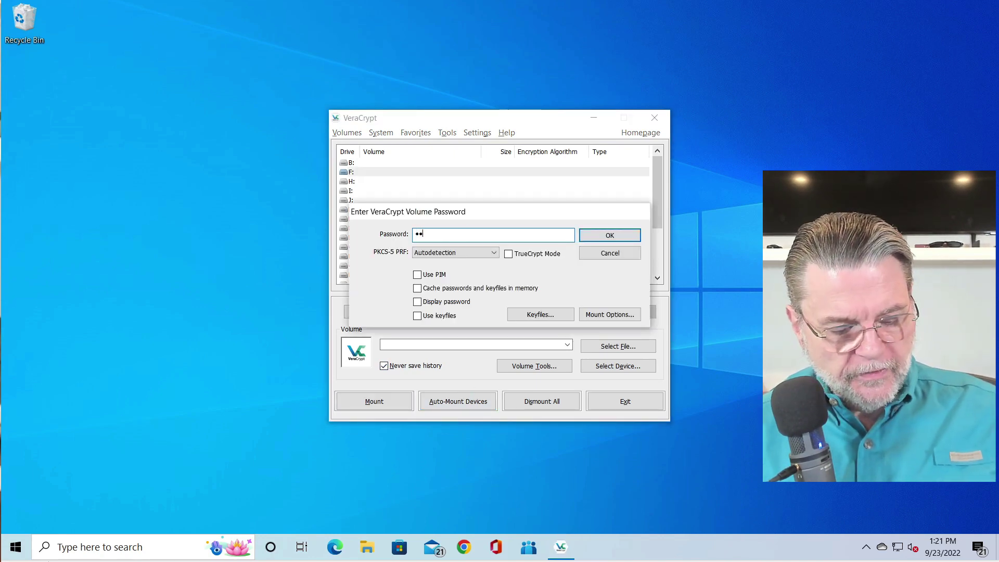
pyautogui.click(614, 235)
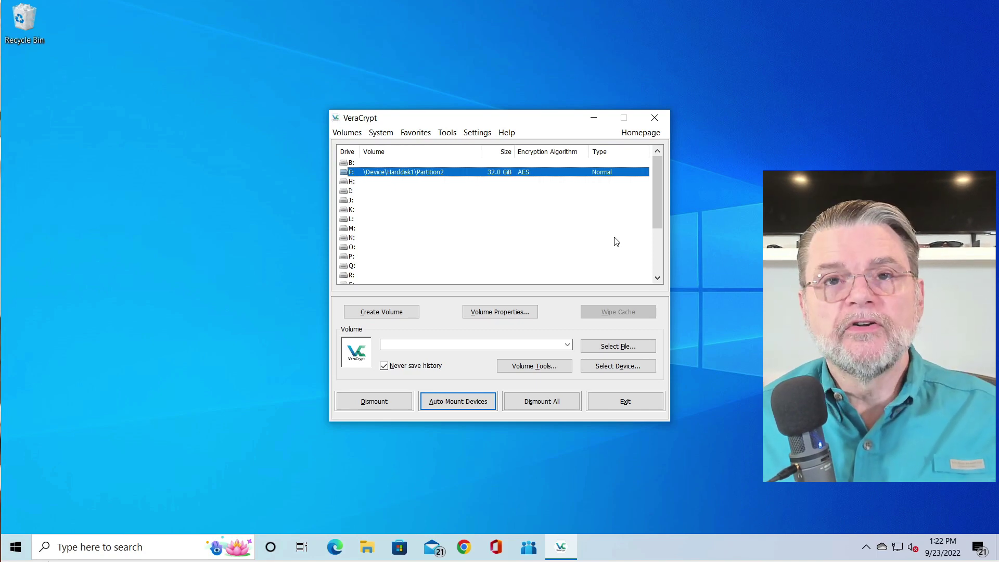
pyautogui.click(368, 543)
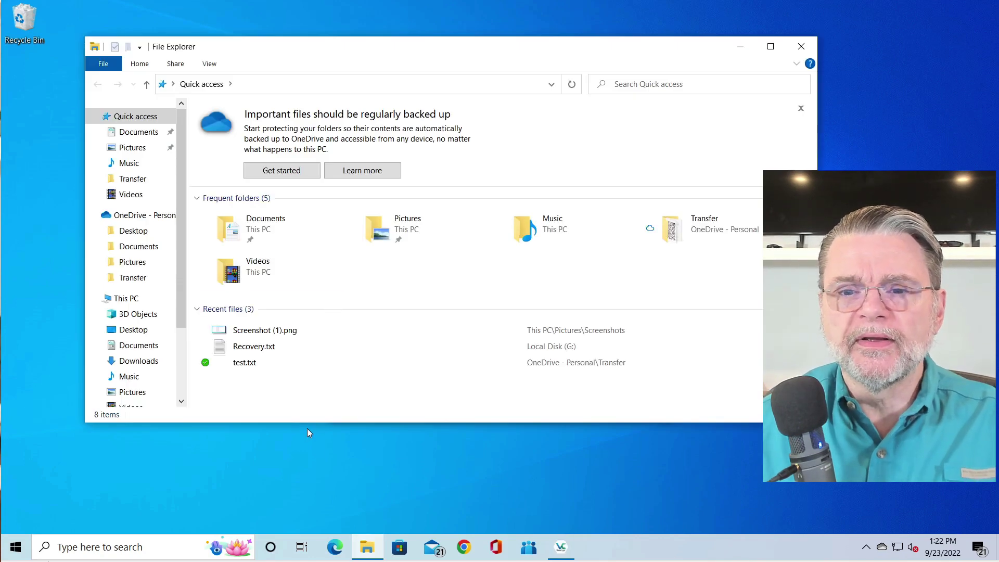
pyautogui.moveTo(340, 50); pyautogui.dragTo(339, 16)
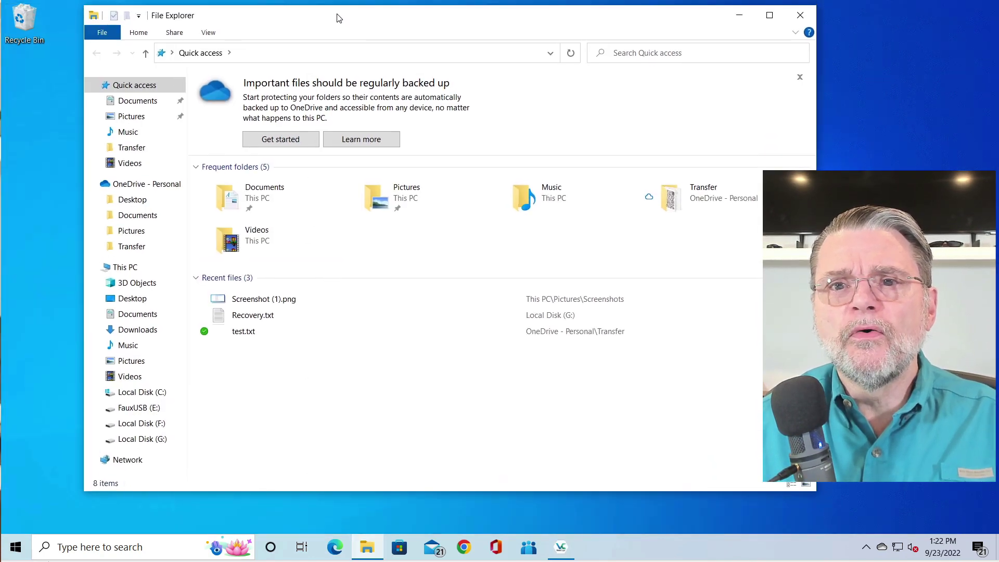
pyautogui.click(140, 426)
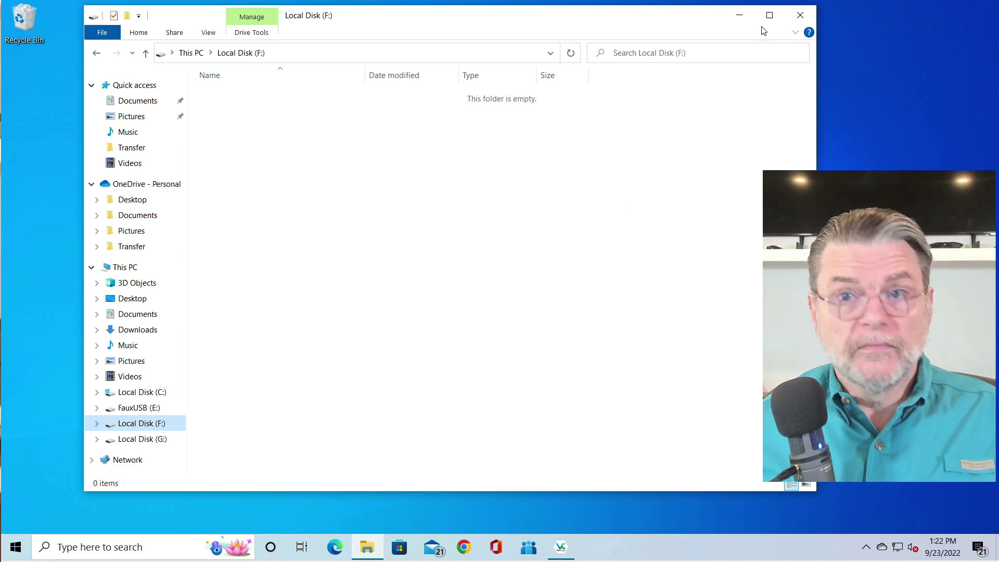
pyautogui.click(801, 19)
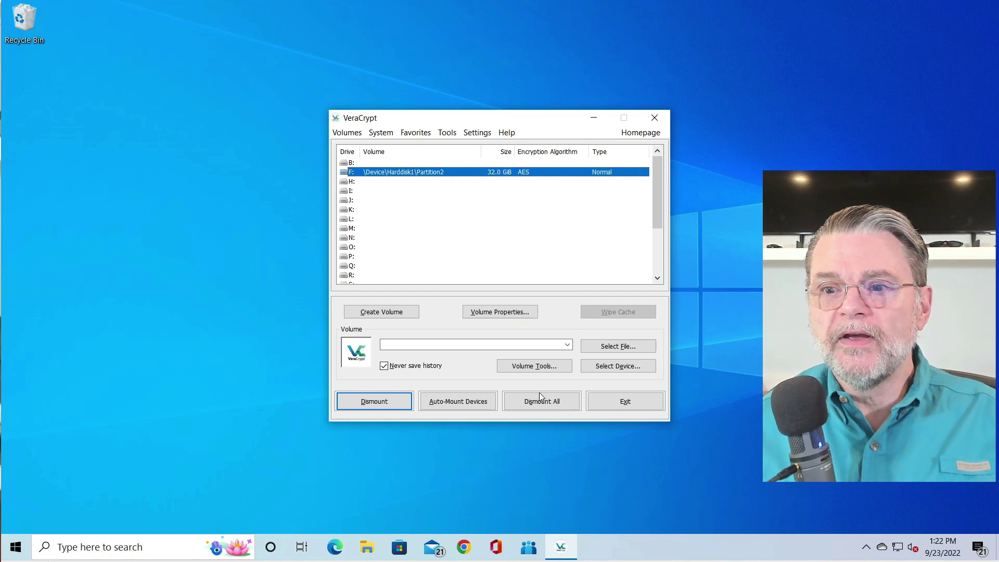
# Step: Dismount the F: volume and check in File Explorer that F: is gone
pyautogui.click(376, 403)
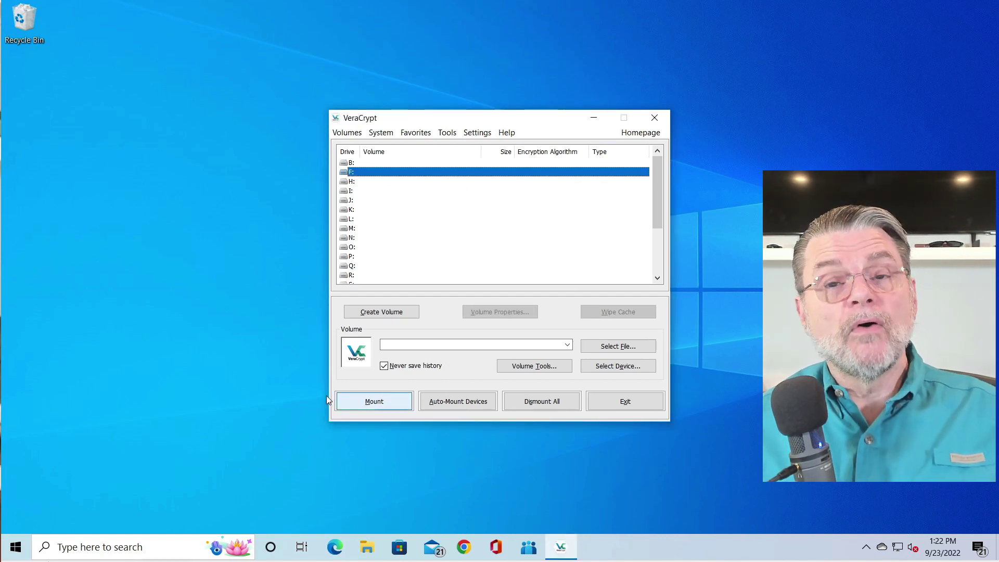
pyautogui.click(368, 546)
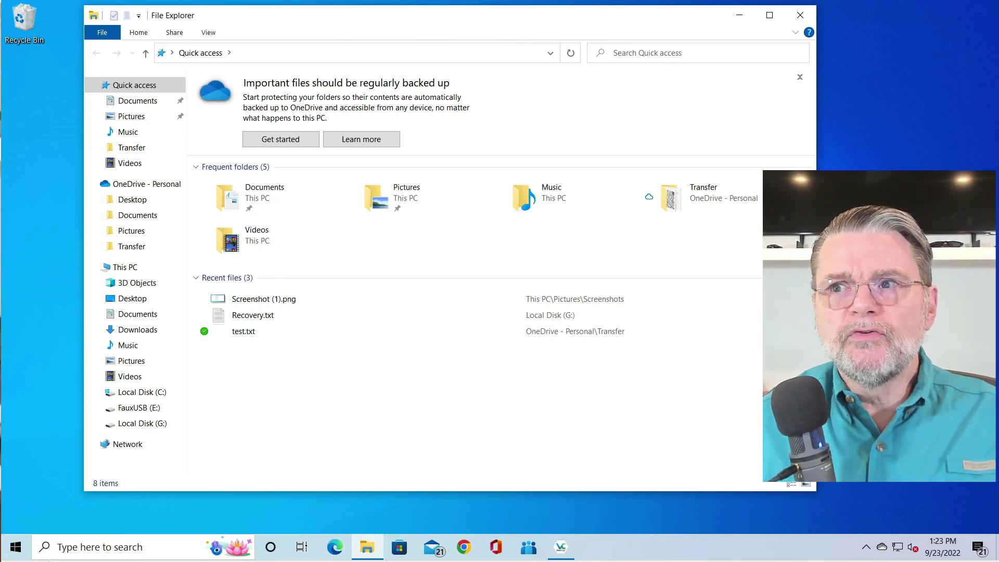
pyautogui.click(812, 11)
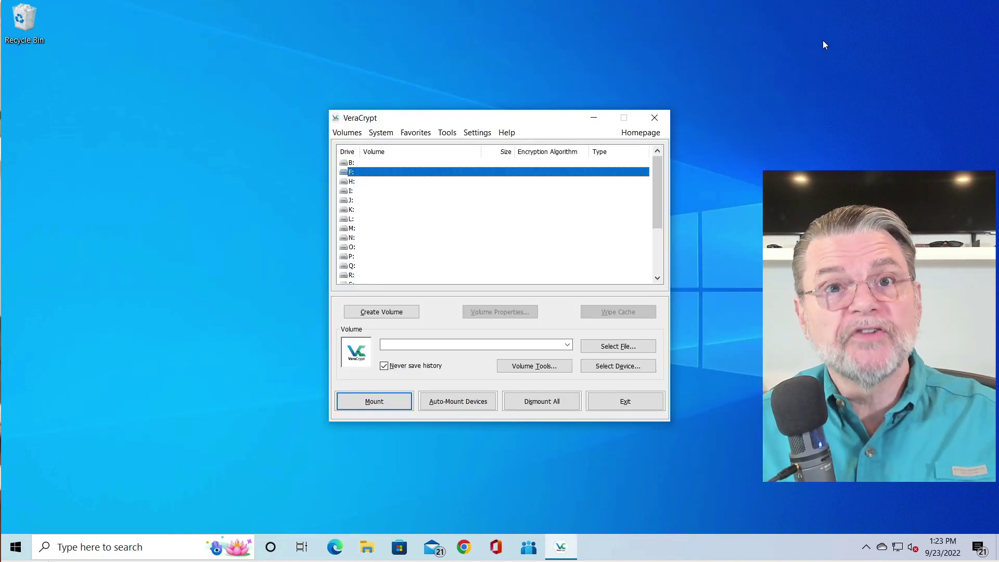